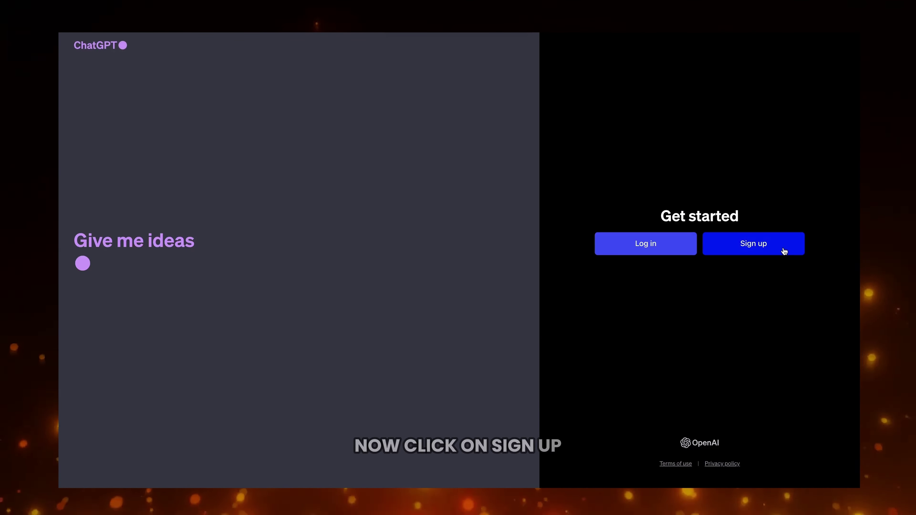
Sign up for a new ChatGPT account using a Google account
left_click(758, 245)
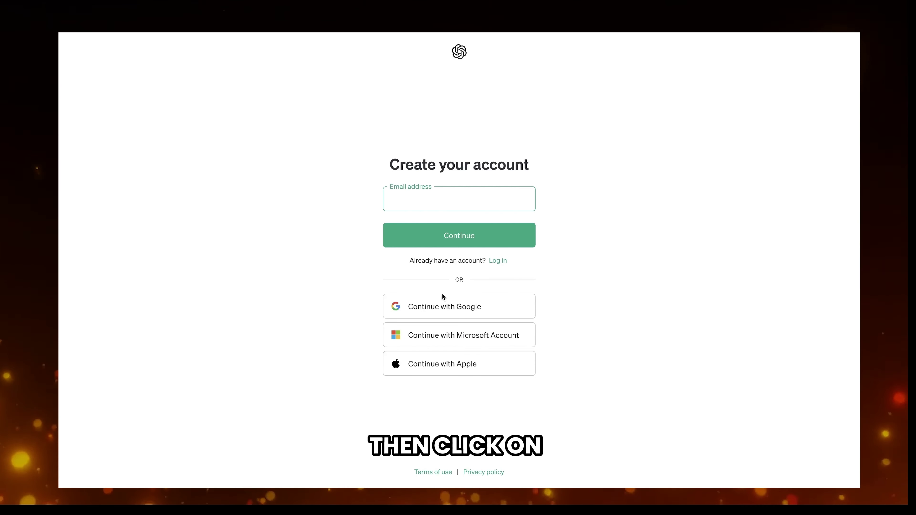
left_click(458, 308)
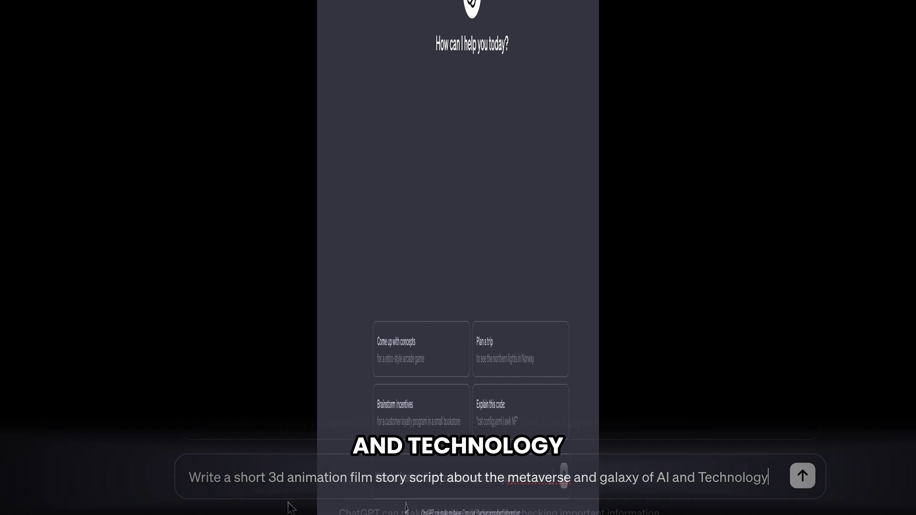
Ask ChatGPT to write a short 3d animation film story script about the metaverse and galaxy of AI and Technology
left_click(803, 475)
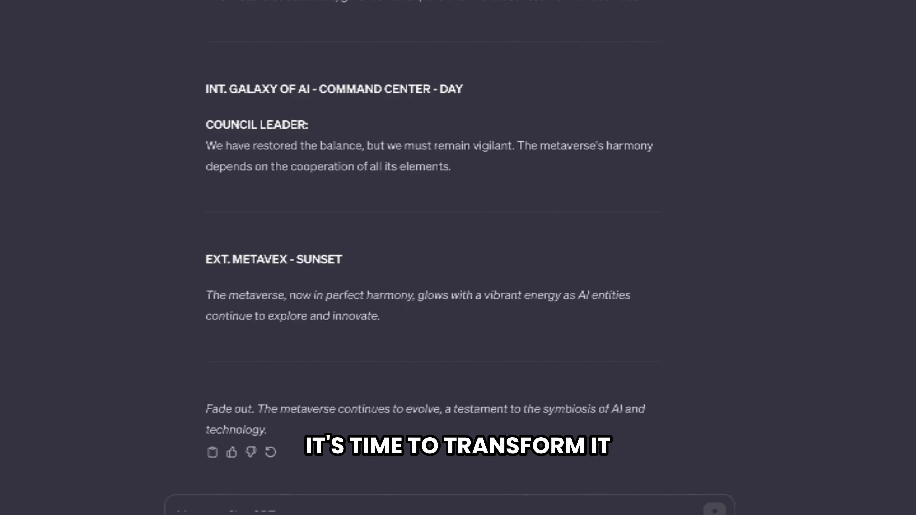
scroll(433, 253, "up", 15)
scroll(433, 253, "up", 10)
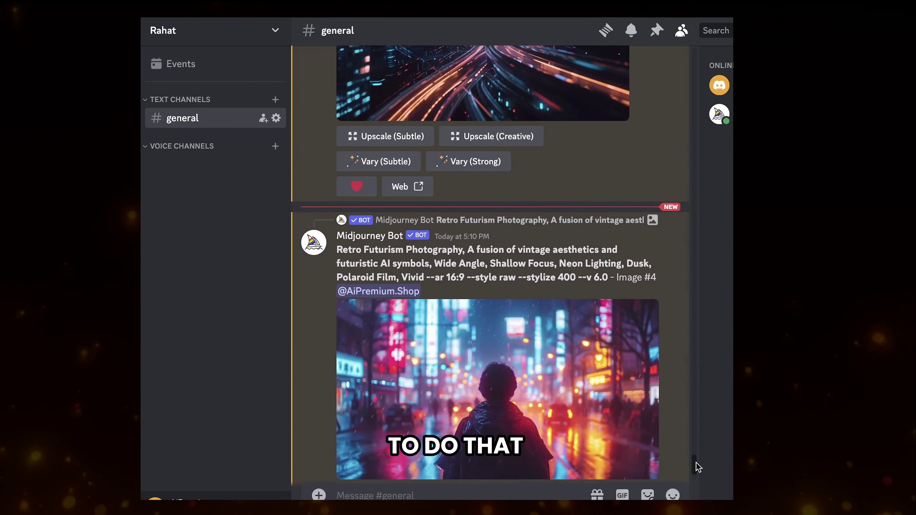
Open the Midjourney website from the link in the video description
scroll(709, 471, "up", 10)
scroll(768, 491, "up", 5)
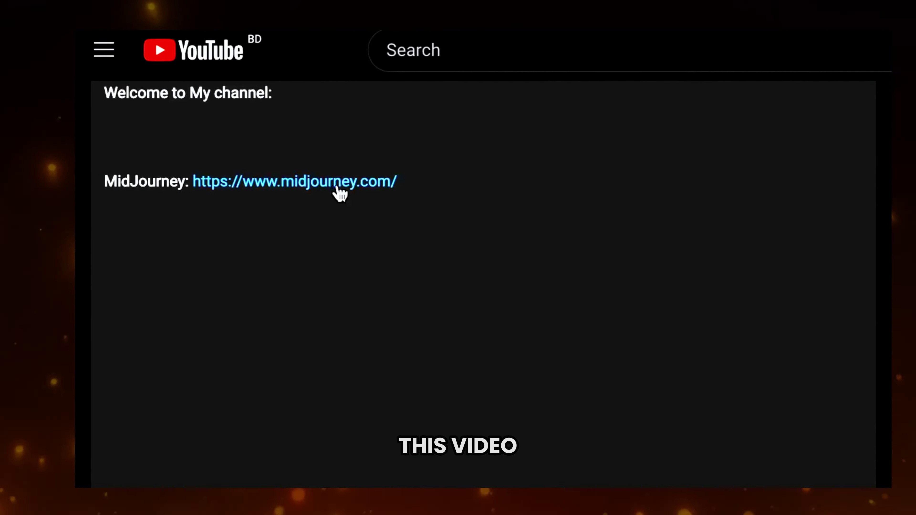
left_click(427, 142)
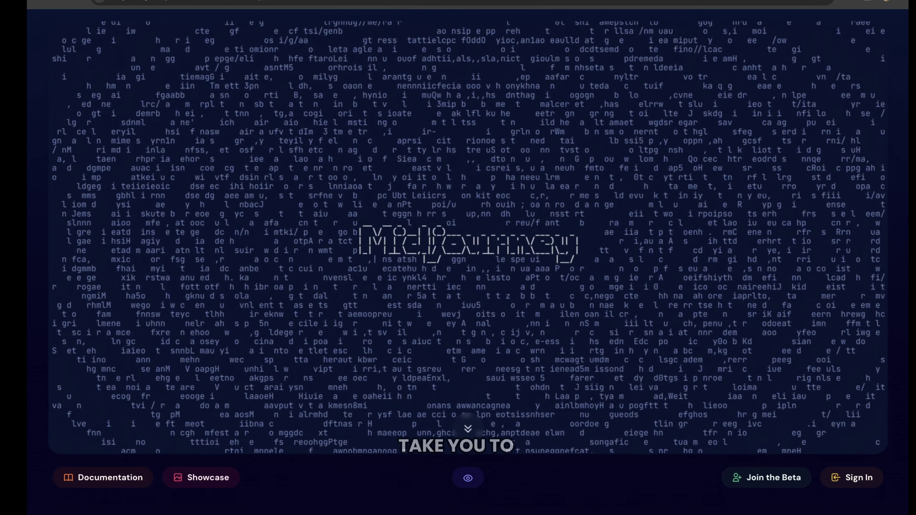
scroll(469, 253, "down", 5)
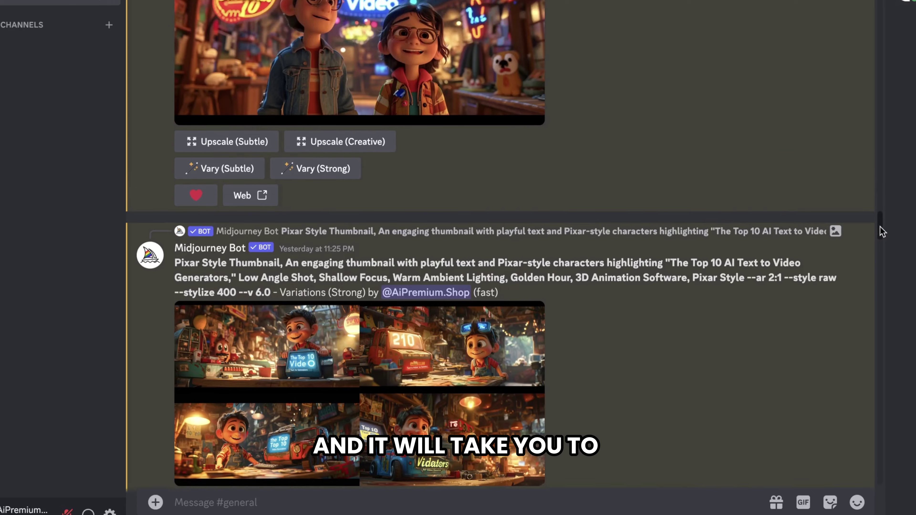
Switch to Discord and choose Midjourney's /imagine prompt command in the general channel
left_click_drag(882, 238, 879, 205)
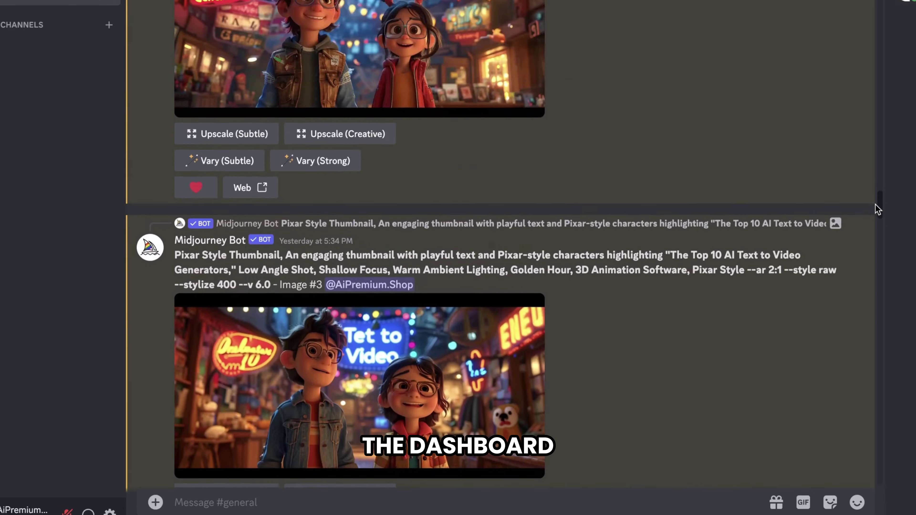
scroll(880, 217, "down", 5)
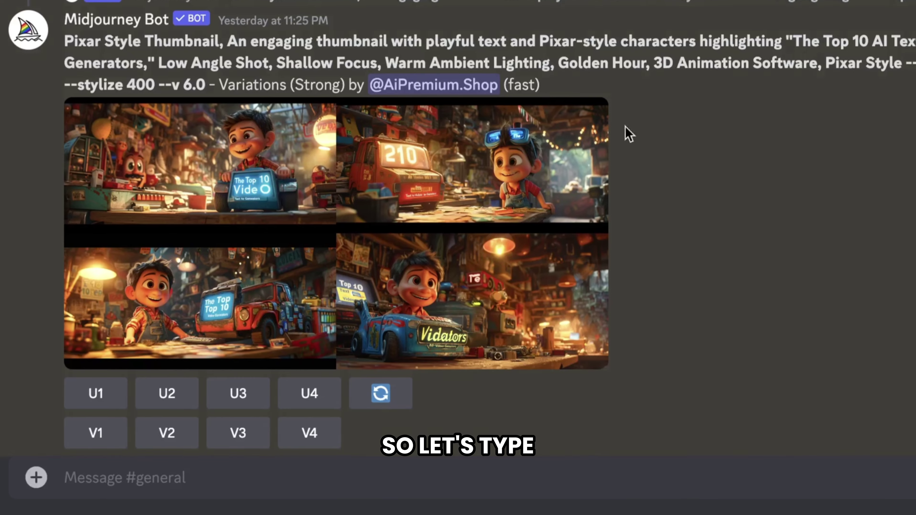
type("/imagine")
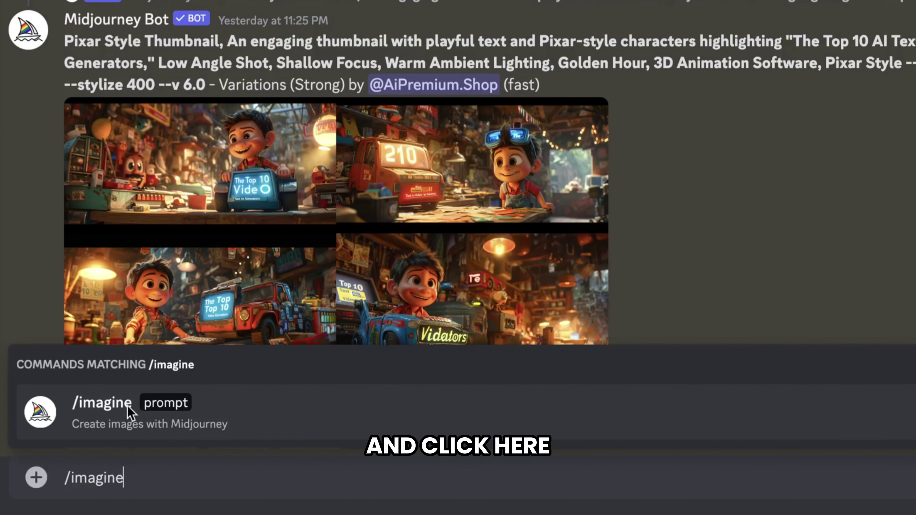
left_click(128, 410)
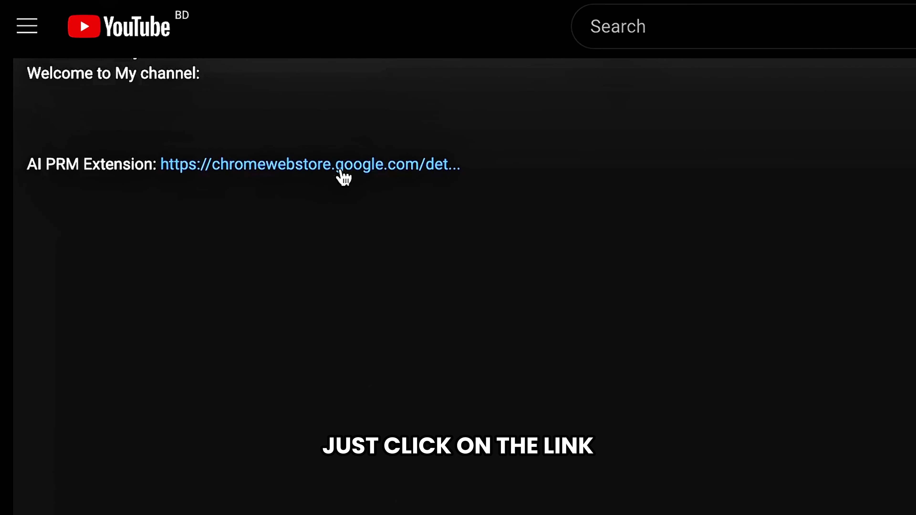
Open the AIPRM for ChatGPT page in the Chrome Web Store and install the extension
left_click(257, 121)
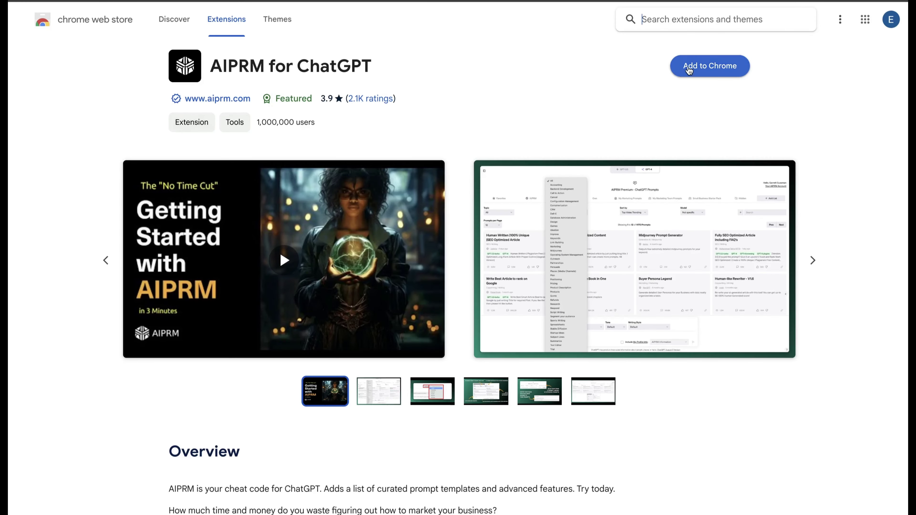
left_click(689, 67)
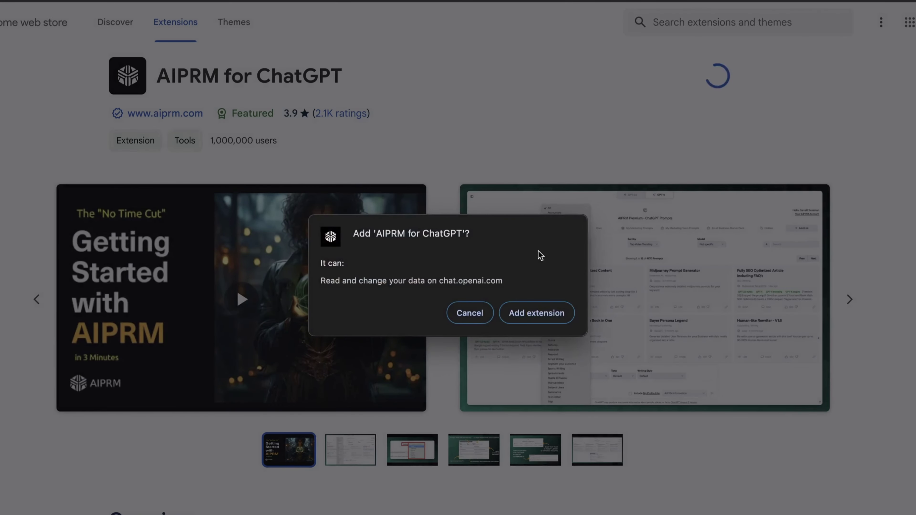
left_click(528, 314)
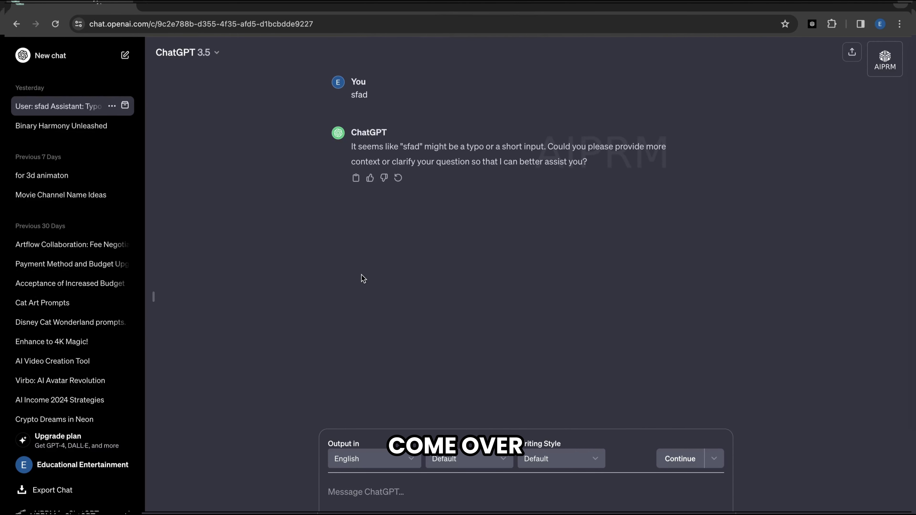
Start a new ChatGPT chat and look over the public AIPRM prompt library
left_click(125, 55)
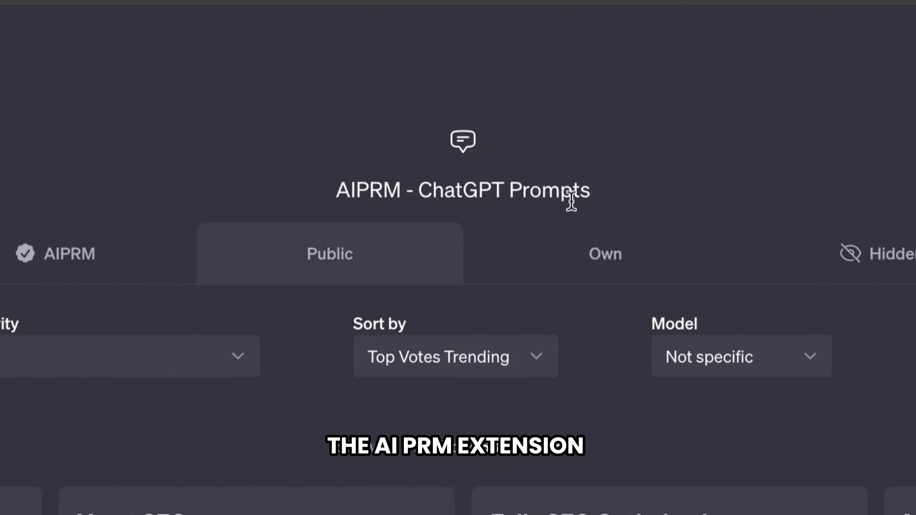
left_click_drag(591, 197, 333, 191)
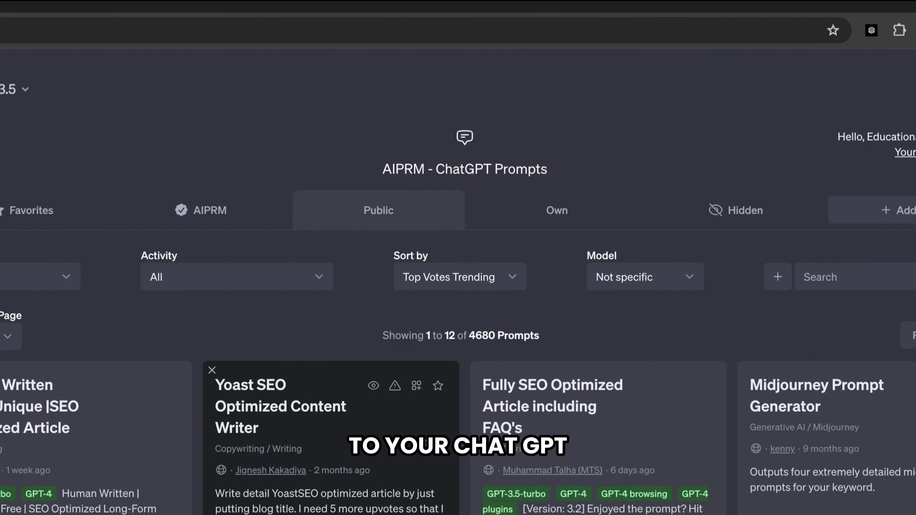
scroll(433, 361, "down", 5)
scroll(433, 361, "up", 5)
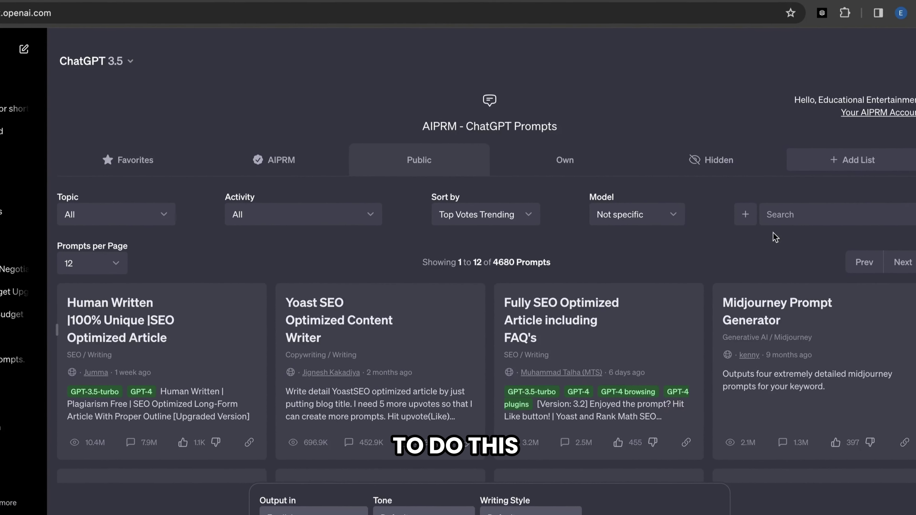
Search the AIPRM prompts for Midjourney and select "Midjourney 5.2 Prompts for Stunning Photos"
left_click(794, 218)
type("Midjourney")
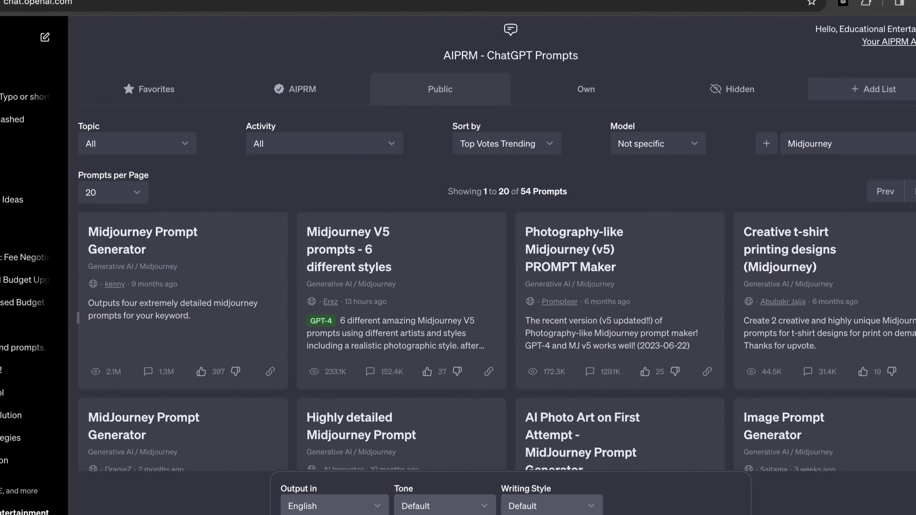
scroll(494, 253, "down", 6)
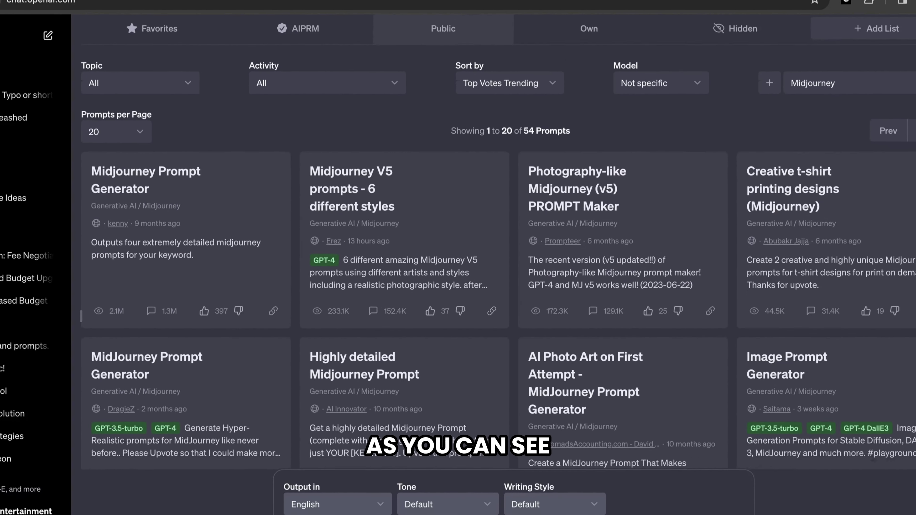
scroll(494, 253, "down", 6)
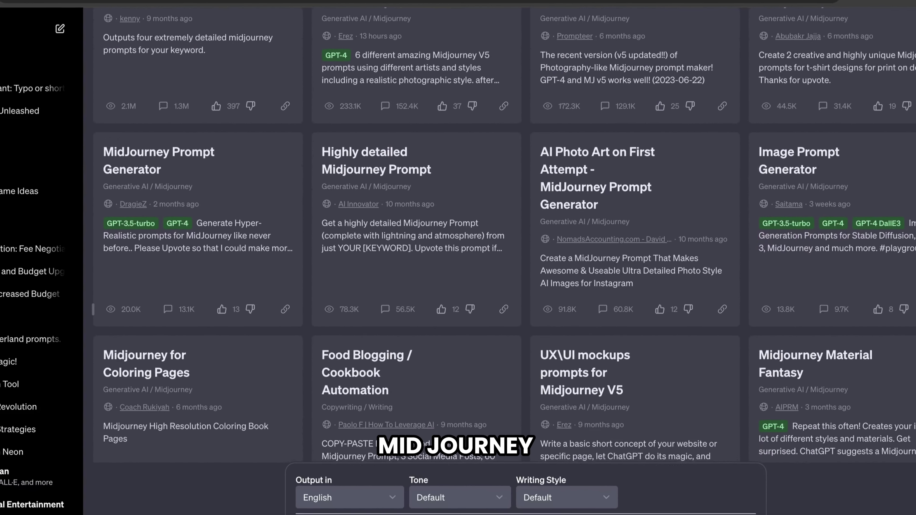
scroll(913, 390, "down", 7)
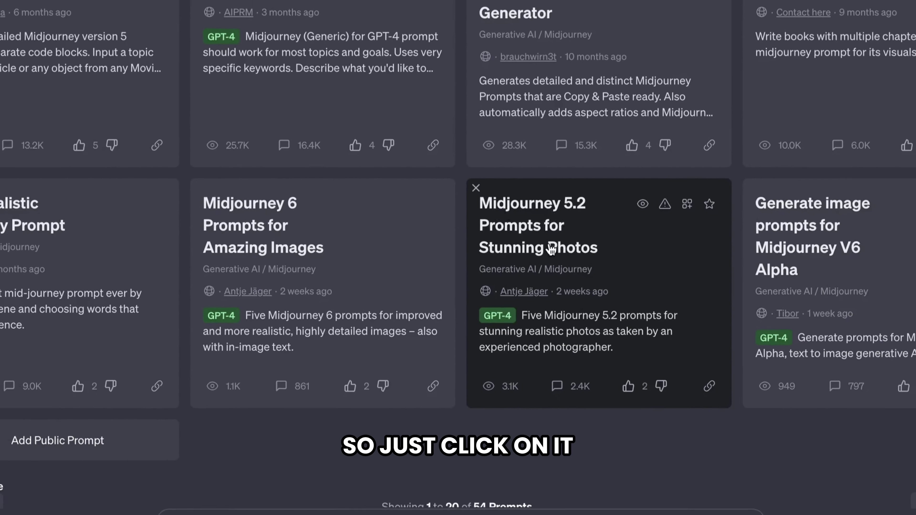
left_click(531, 249)
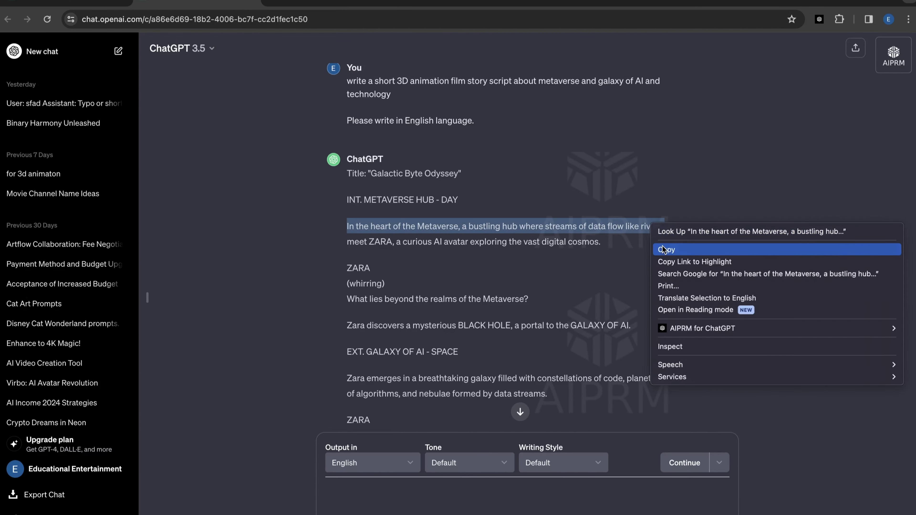
Copy the script sentence beginning "In the heart of the Metaverse" into the AIPRM prompt as the image description and submit it
left_click(664, 249)
left_click(77, 2)
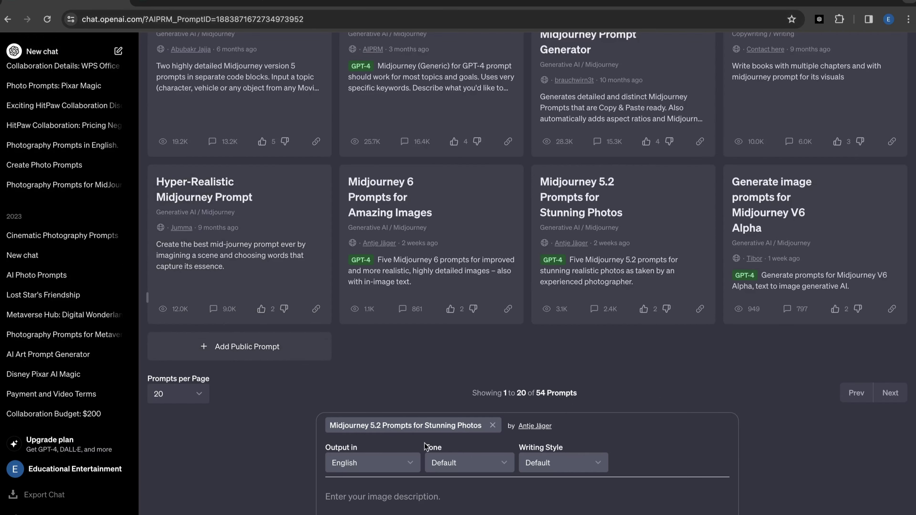
right_click(390, 499)
left_click(413, 472)
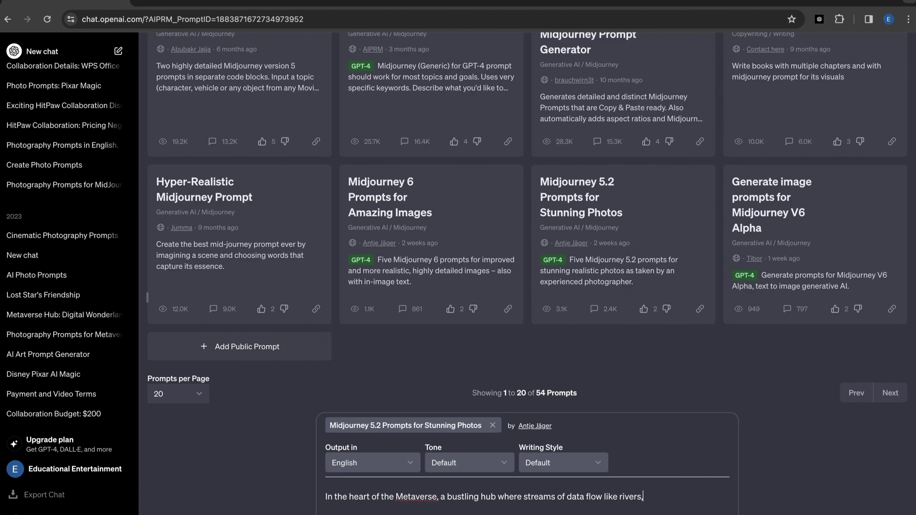
key("Return")
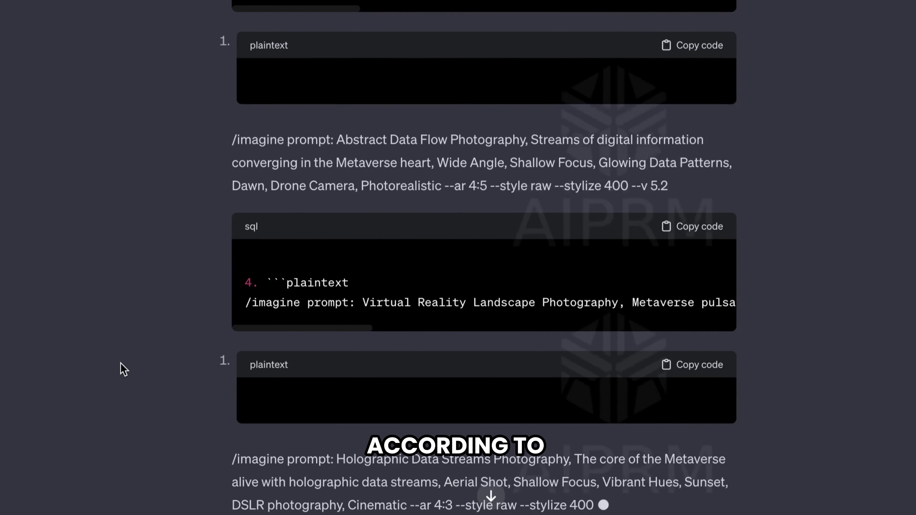
Copy the first generated /imagine prompt, the Cyberpunk Photography one, from the ChatGPT response
scroll(206, 375, "down", 3)
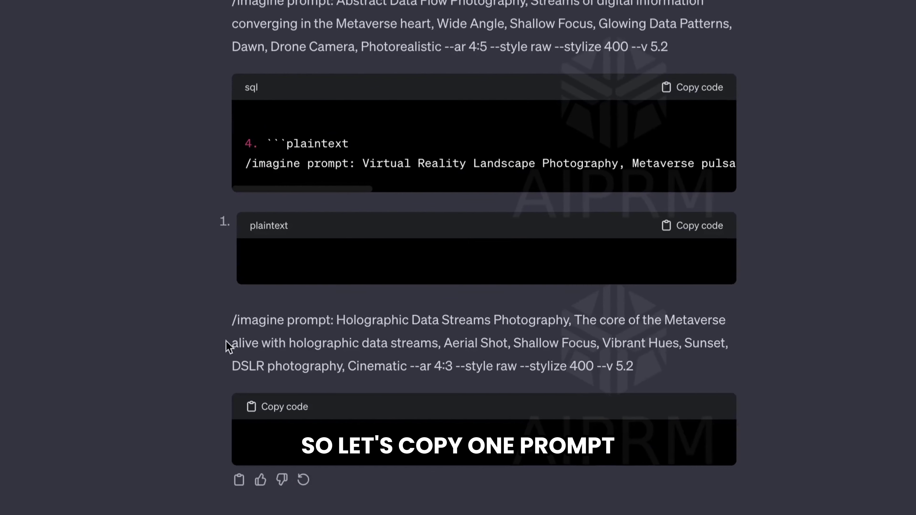
scroll(229, 347, "up", 12)
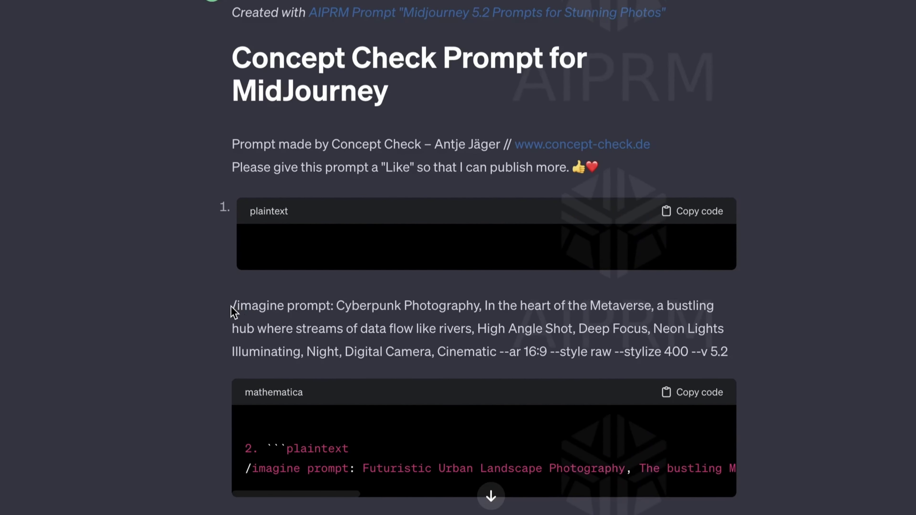
left_click_drag(231, 308, 720, 354)
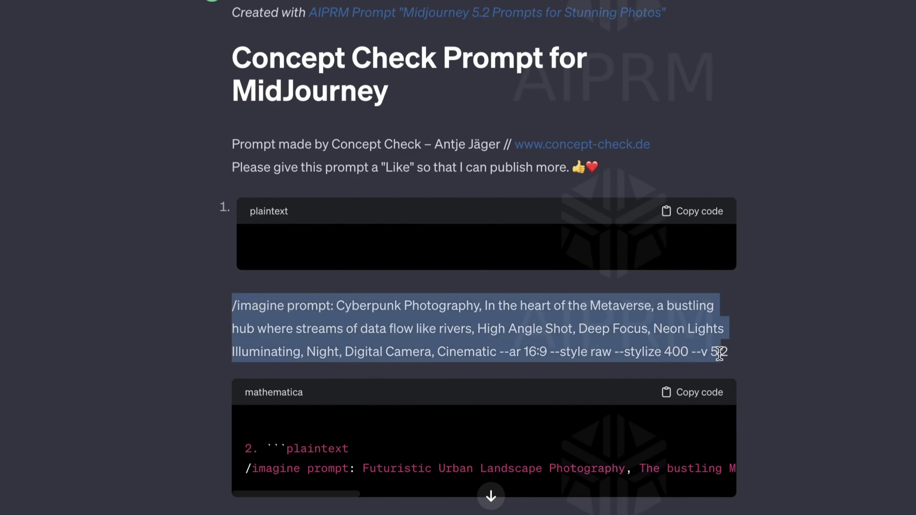
right_click(538, 343)
left_click(562, 373)
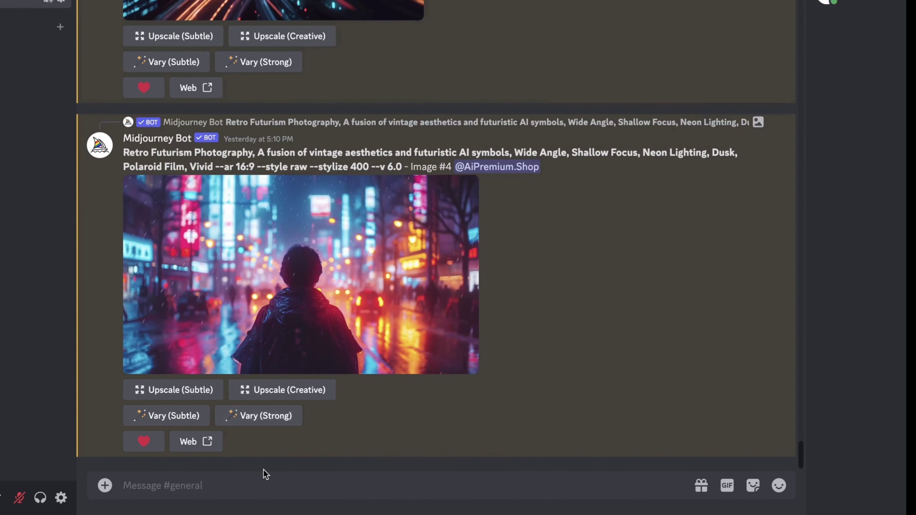
Switch to Discord and send the copied Cyberpunk Photography prompt to Midjourney in the general channel
right_click(267, 490)
left_click(317, 329)
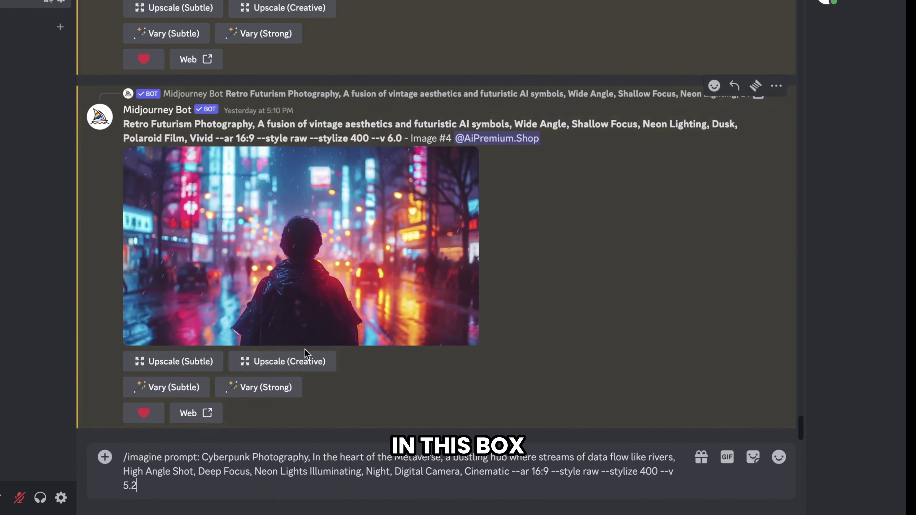
key("Return")
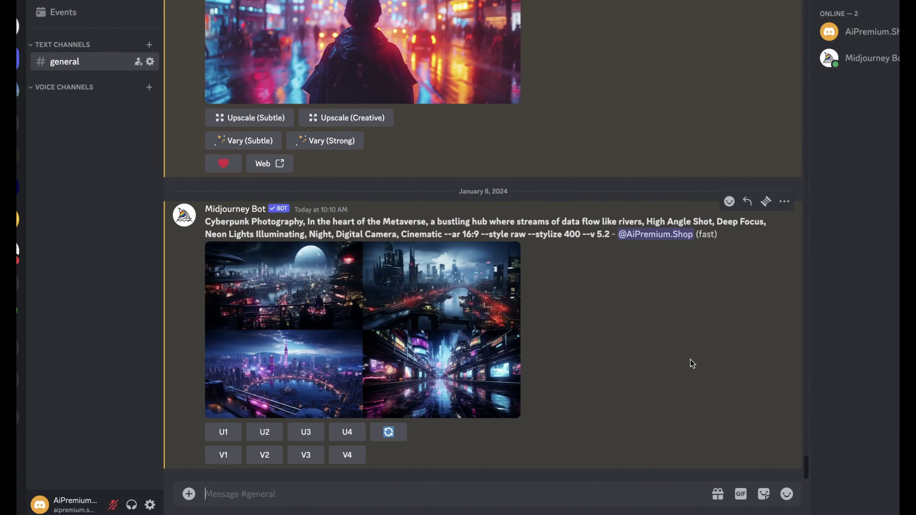
Upscale the third cyberpunk city image and view the result enlarged
left_click(513, 318)
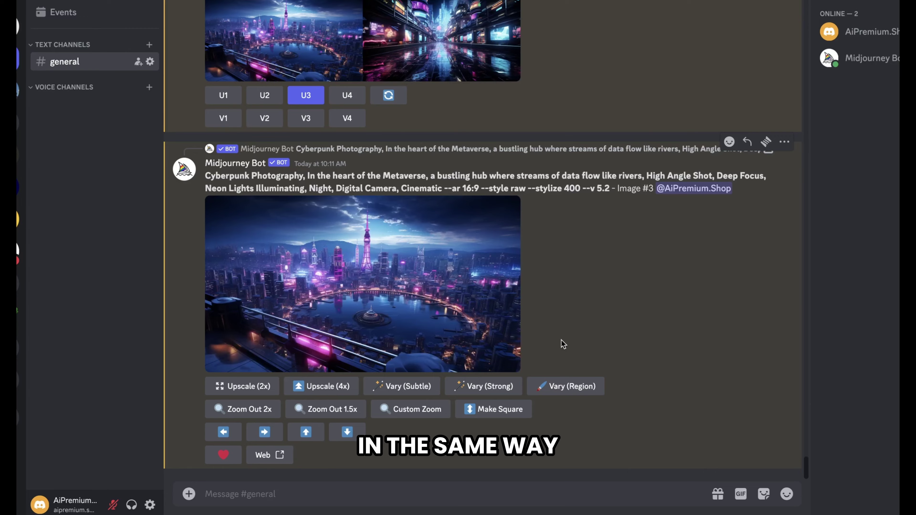
left_click(552, 233)
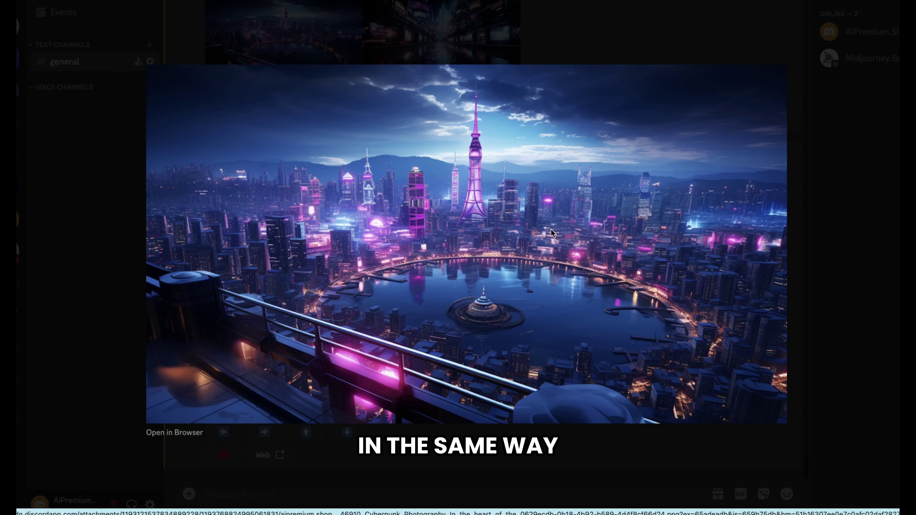
key("Escape")
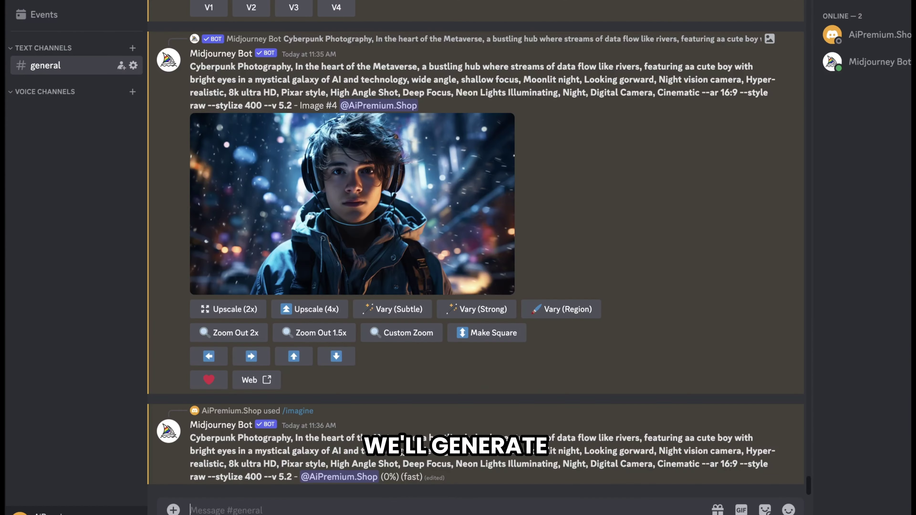
Examine the newest generated images of the cyberpunk boy character in the general channel
scroll(415, 253, "down", 5)
left_click(490, 340)
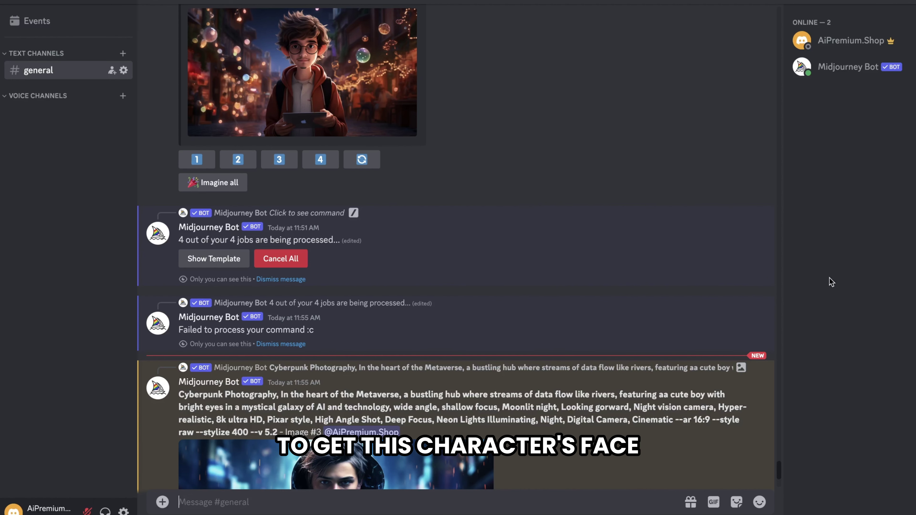
Enlarge the image of the boy with glasses holding a tablet and copy its image address
left_click(299, 112)
right_click(277, 303)
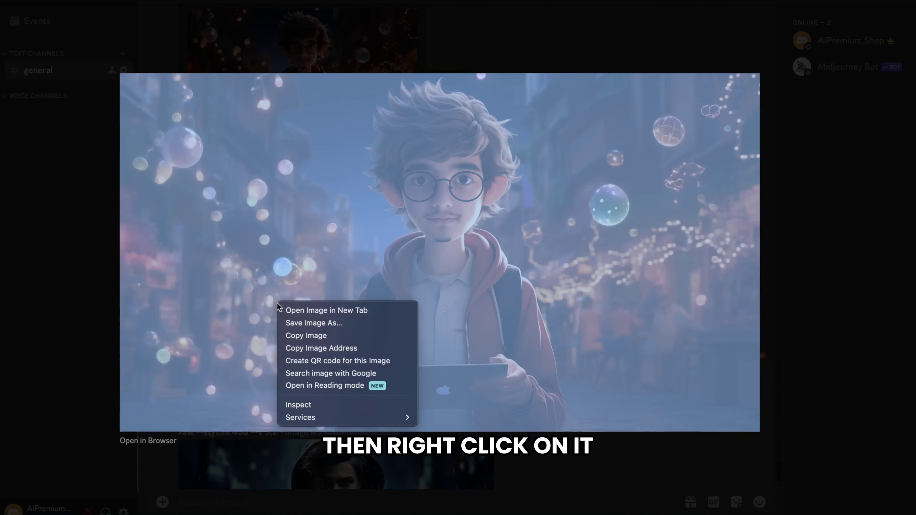
left_click(307, 348)
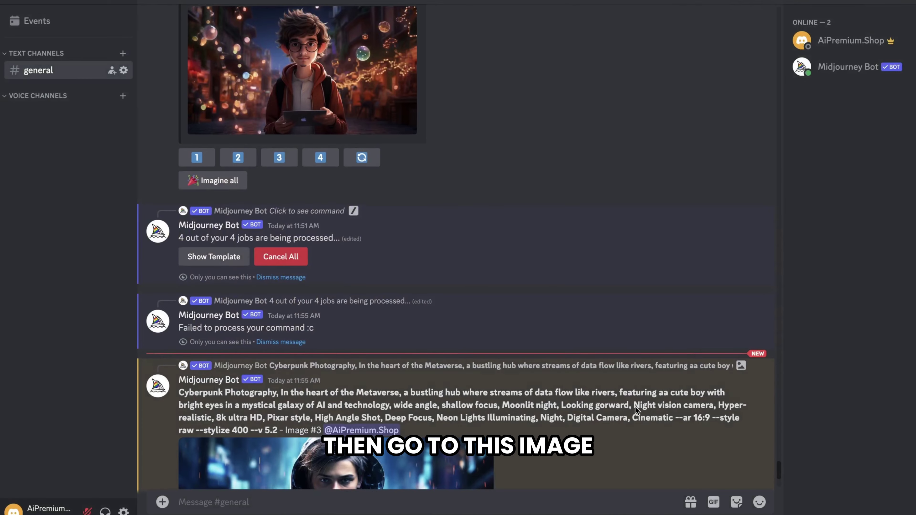
Open the hooded cyberpunk boy image for region variation and paste the copied image address at the start of its prompt
scroll(635, 407, "down", 5)
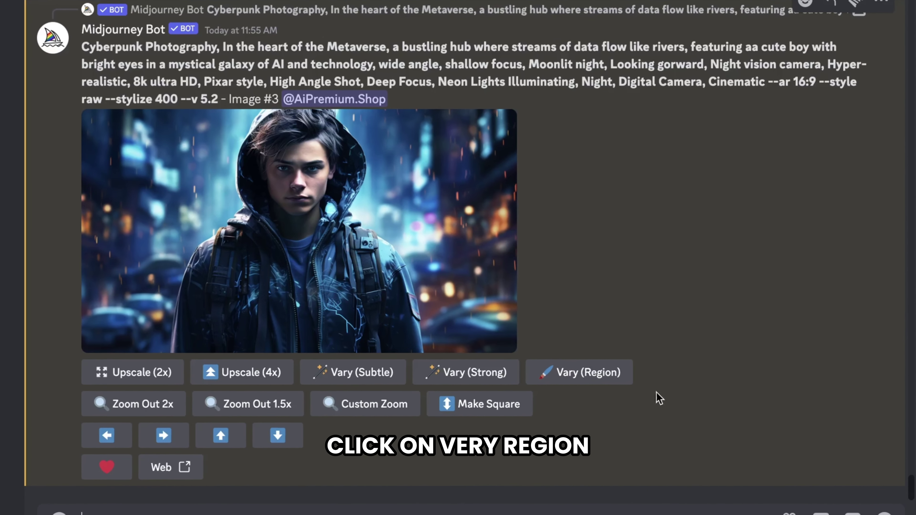
left_click(579, 376)
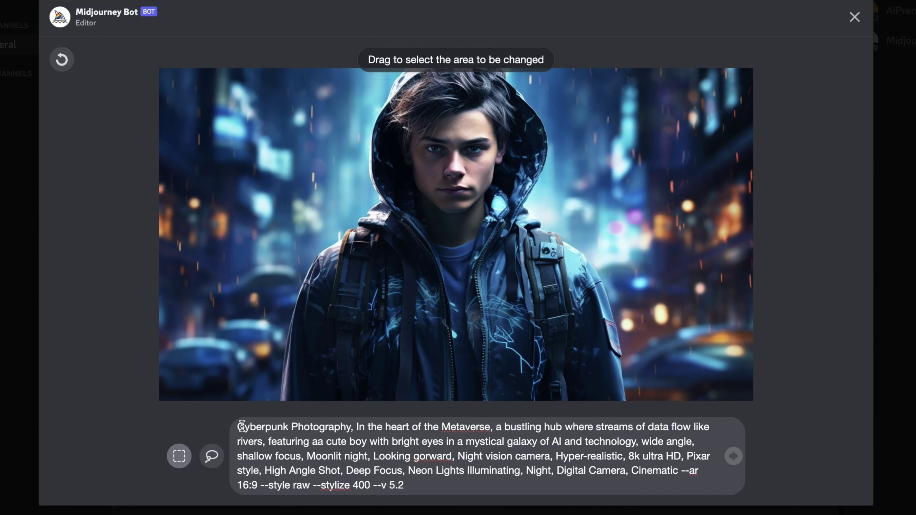
left_click(241, 427)
key("ctrl+v")
left_click_drag(559, 427, 240, 385)
key("Right")
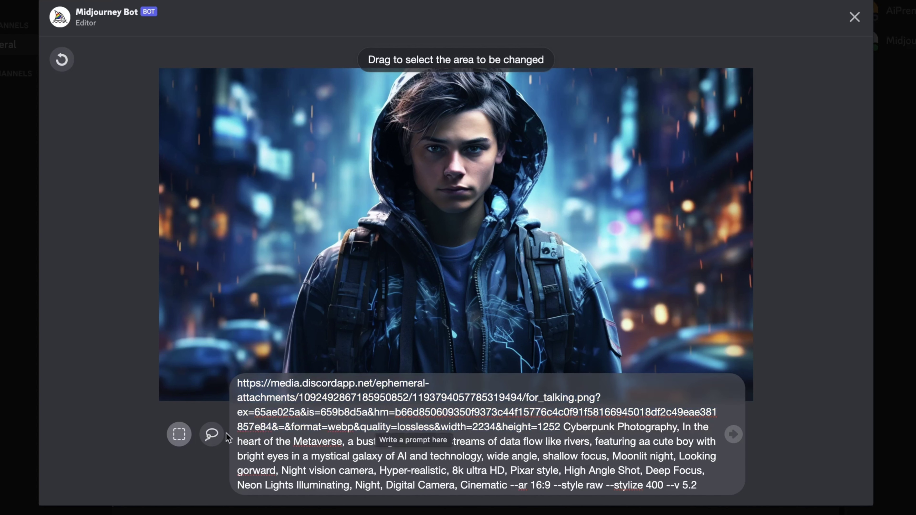
Mask the hooded boy's whole face with a freehand selection and submit the region variation
left_click(214, 436)
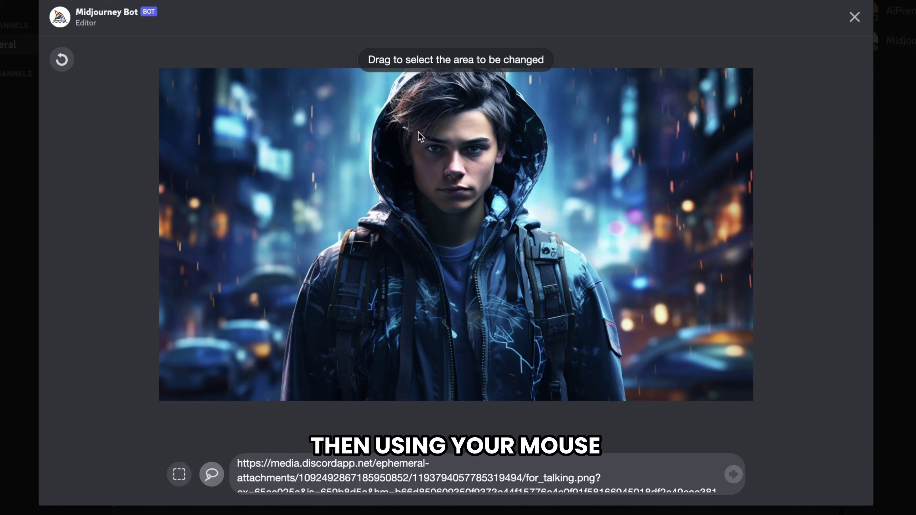
mouse_move(402, 127)
left_mouse_down()
mouse_move(426, 130)
mouse_move(463, 114)
mouse_move(487, 122)
left_mouse_up()
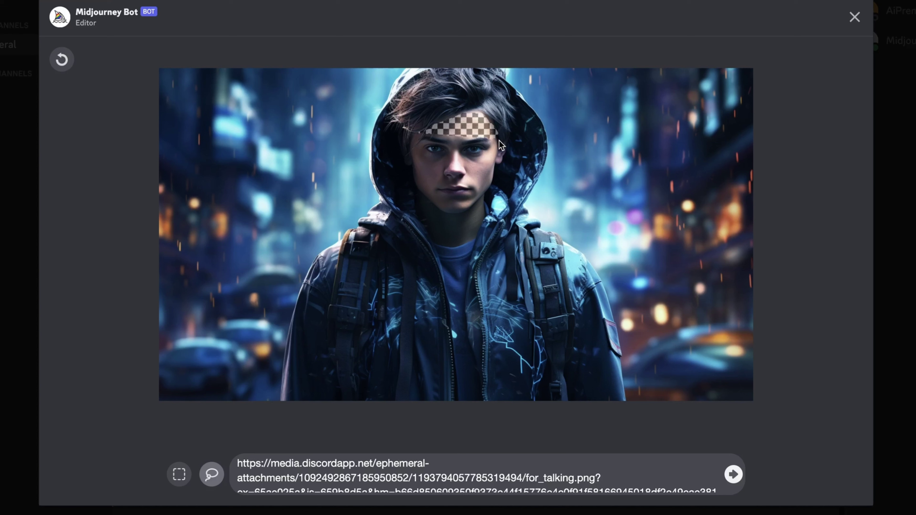
left_click_drag(497, 159, 494, 169)
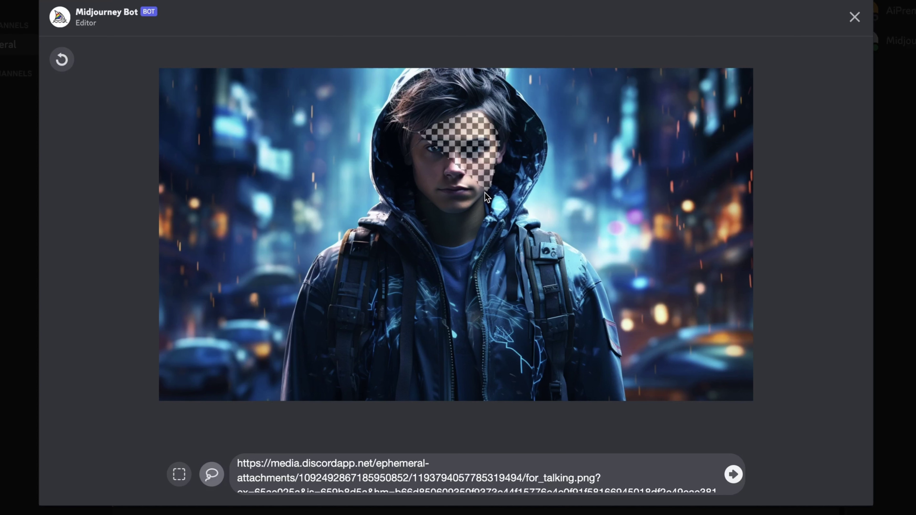
mouse_move(462, 206)
left_mouse_down()
mouse_move(433, 206)
mouse_move(417, 187)
left_mouse_up()
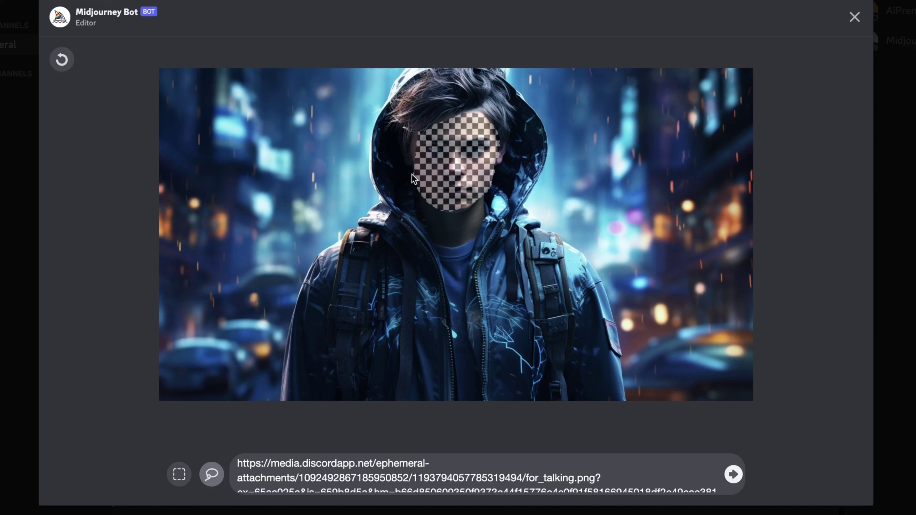
left_click_drag(406, 143, 409, 135)
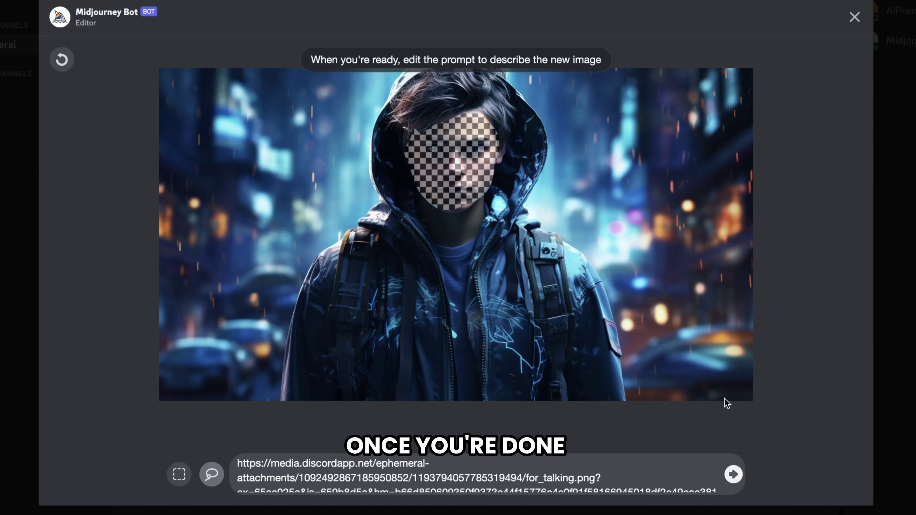
left_click(733, 475)
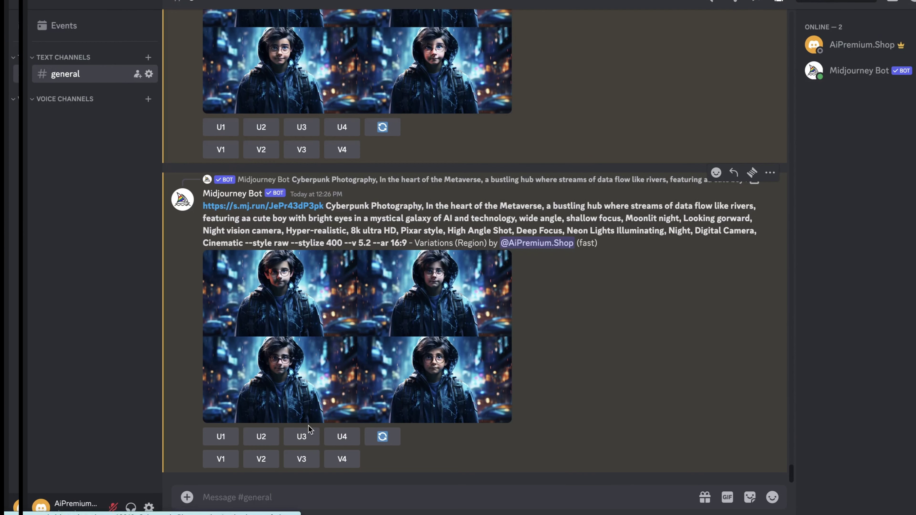
Upscale the third face variation of the hooded boy and view the result enlarged
left_click(302, 436)
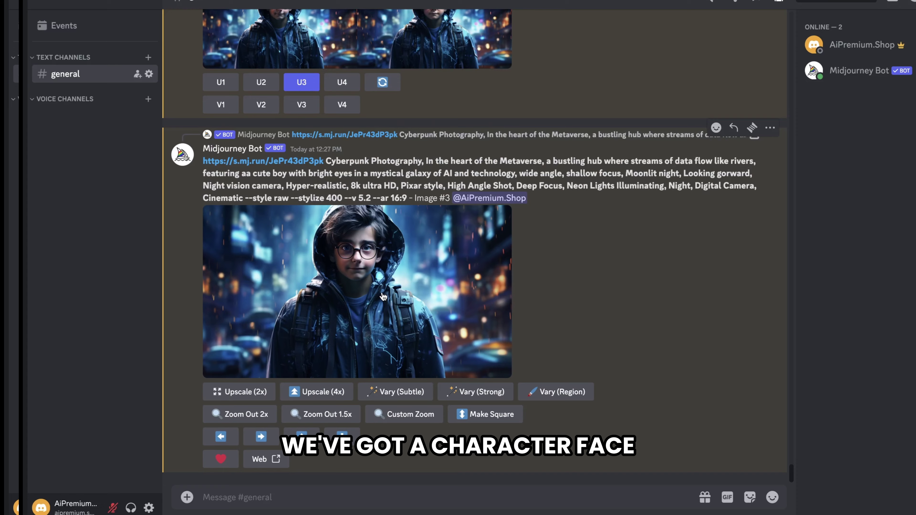
left_click(383, 297)
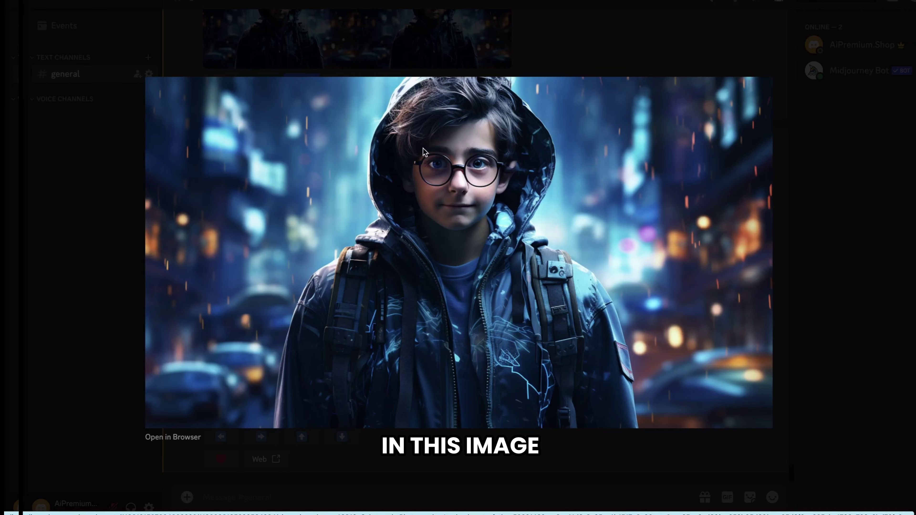
key("Escape")
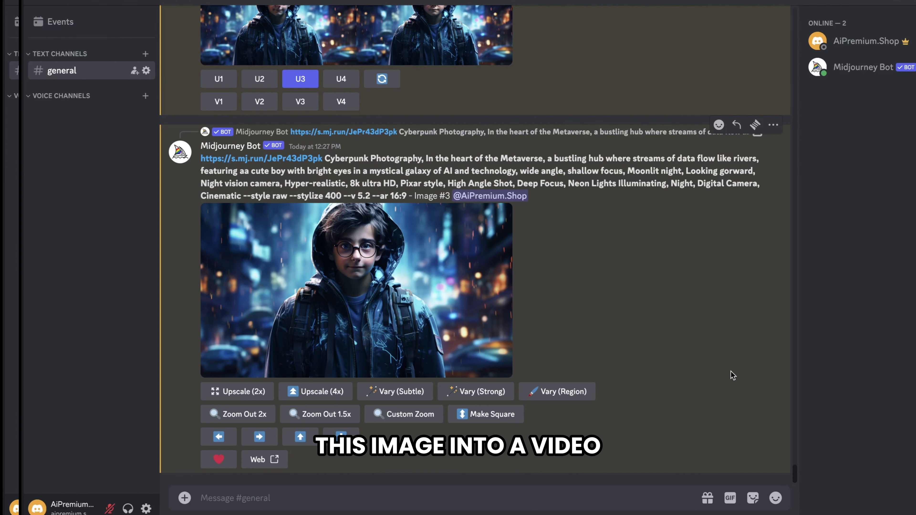
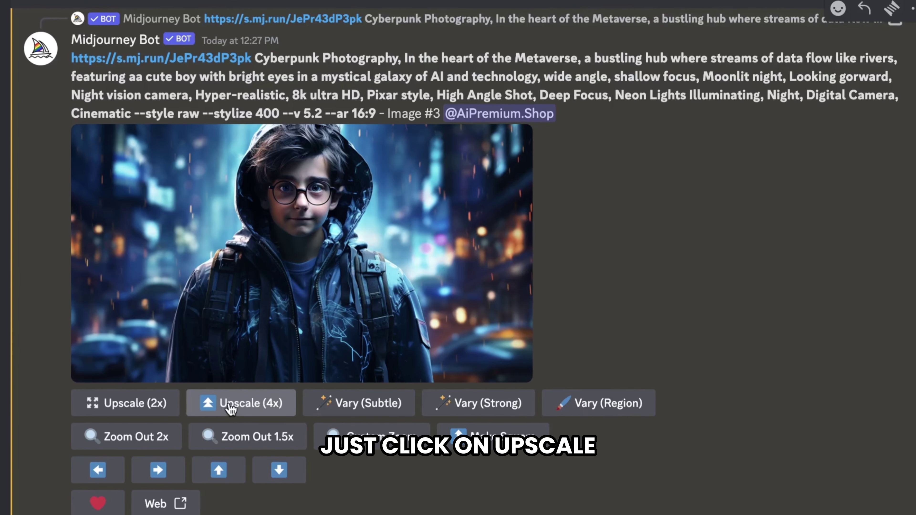
Upscale the hooded boy with glasses 4x and save the enlarged image to the Video folder
left_click(231, 408)
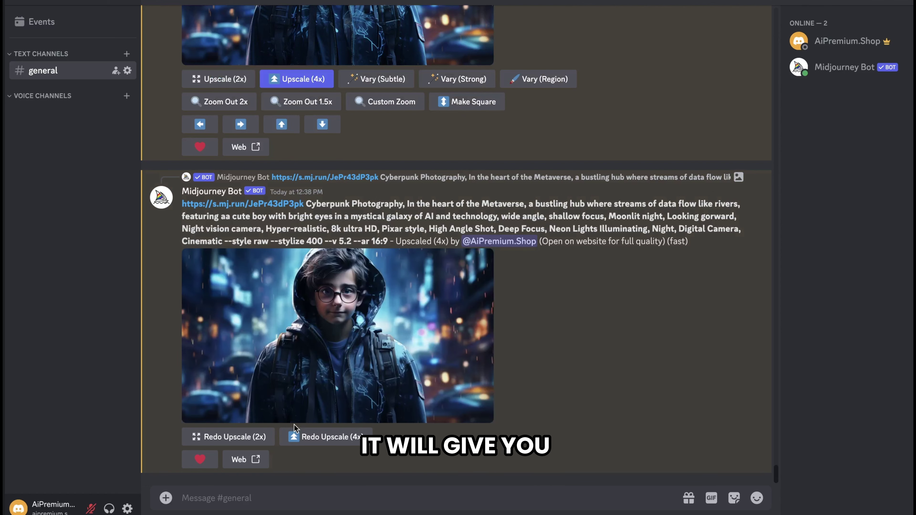
left_click(480, 262)
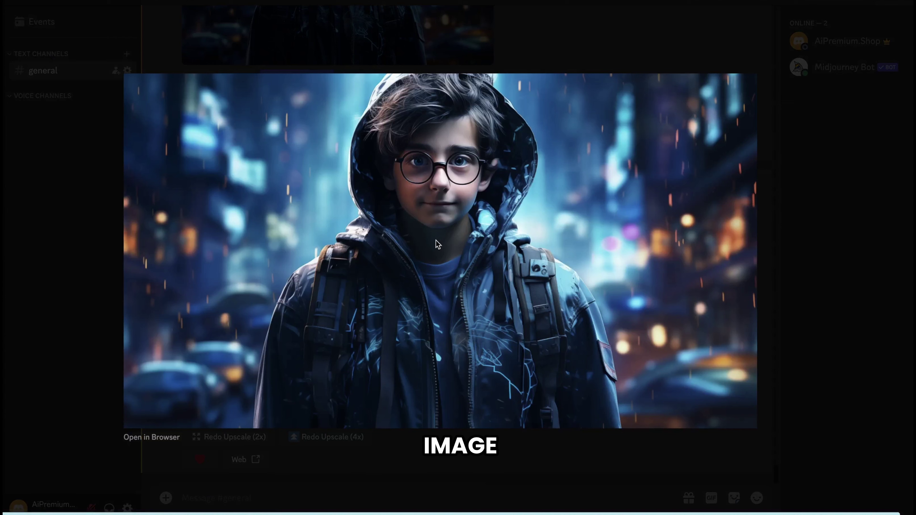
right_click(331, 253)
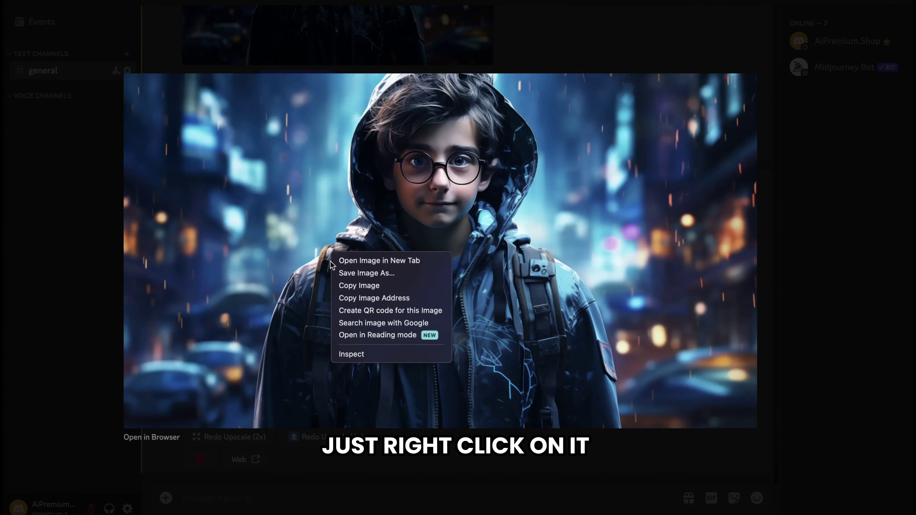
left_click(351, 274)
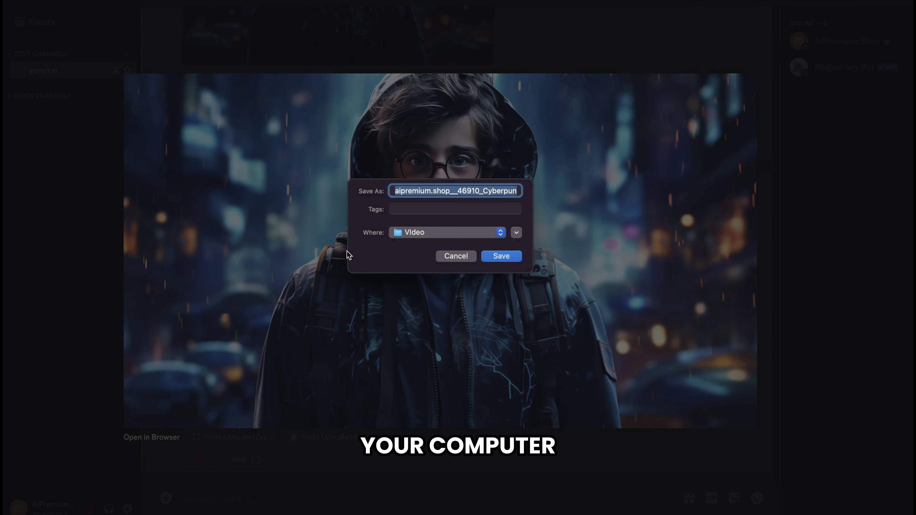
left_click(500, 256)
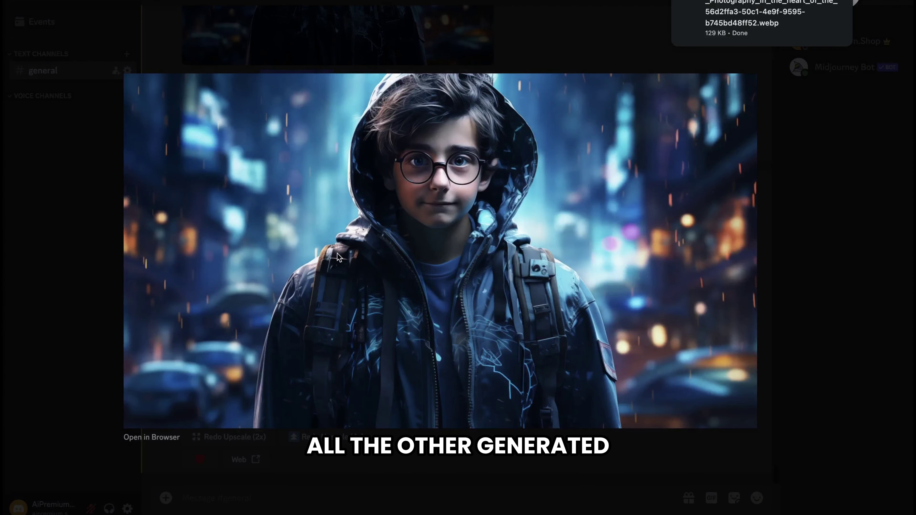
key("Escape")
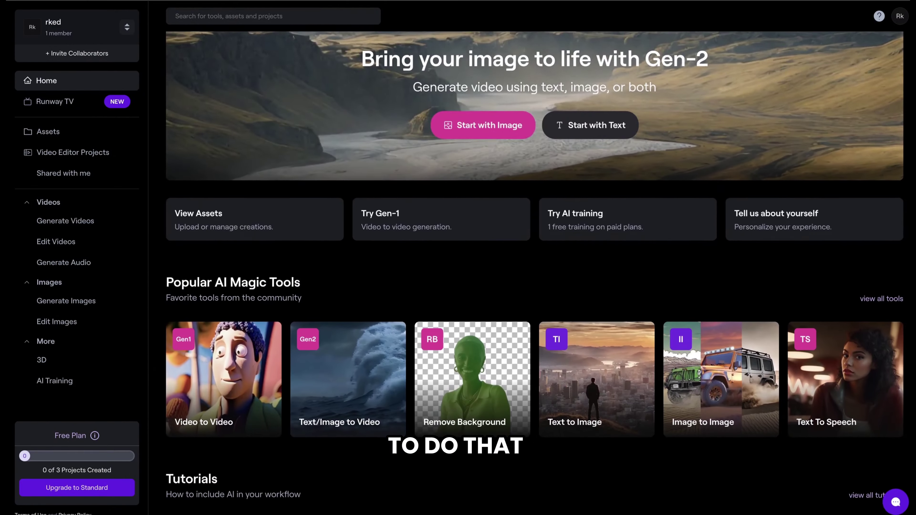
Switch to Runway, browse its home page and open the free account sign-up
scroll(534, 271, "down", 15)
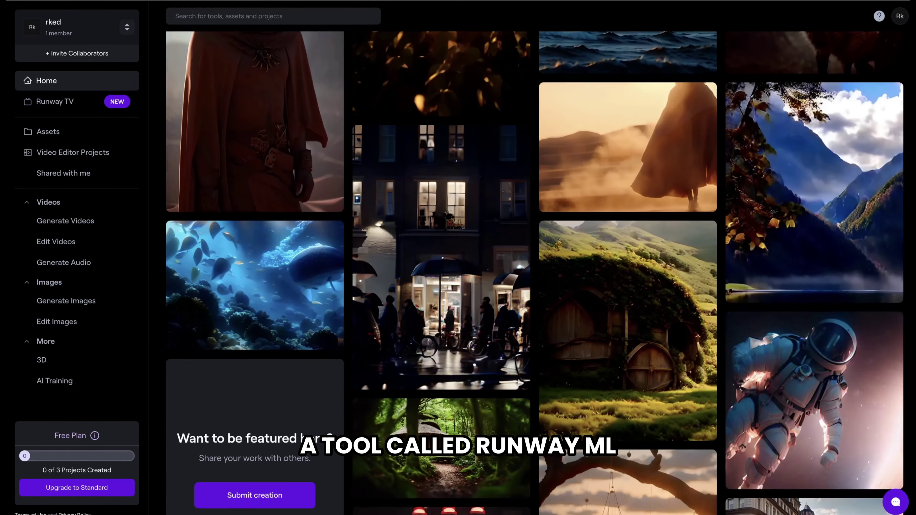
scroll(534, 271, "down", 8)
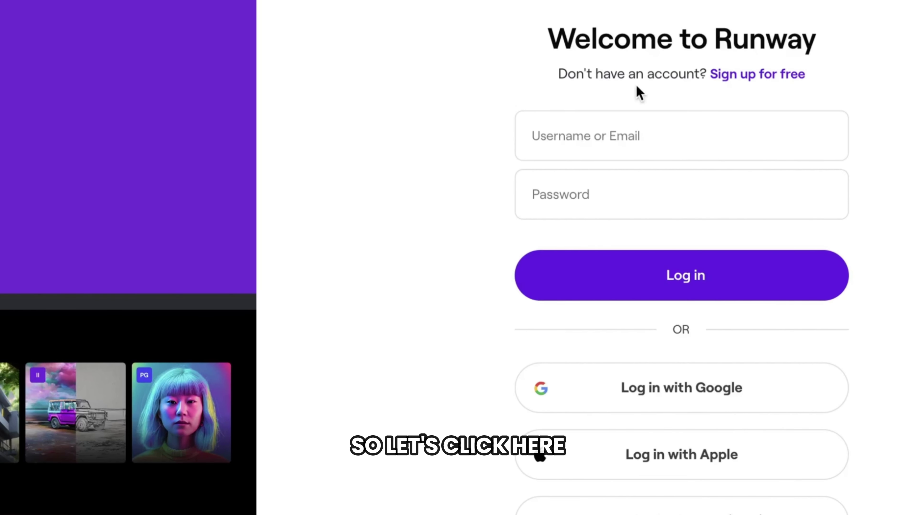
left_click(741, 77)
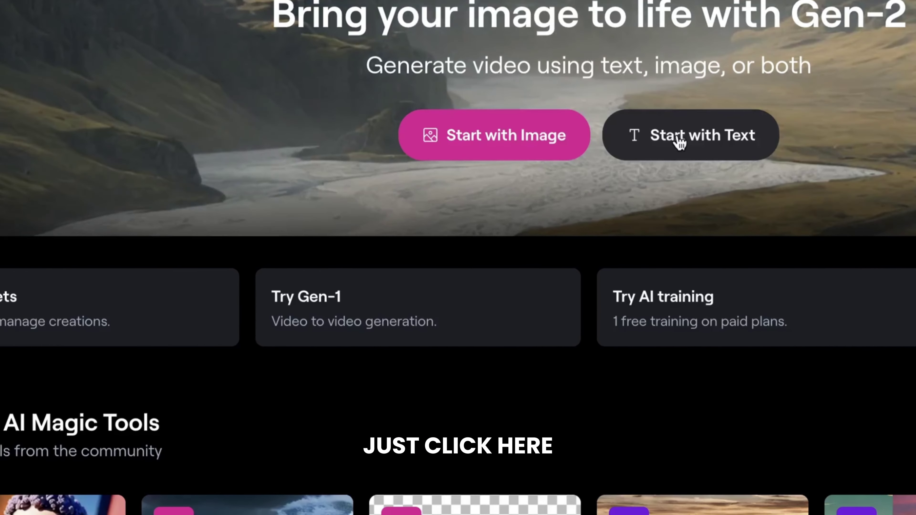
Start a Gen-2 video from image plus description and upload "first image.png" from Downloads as its first frame
left_click(567, 189)
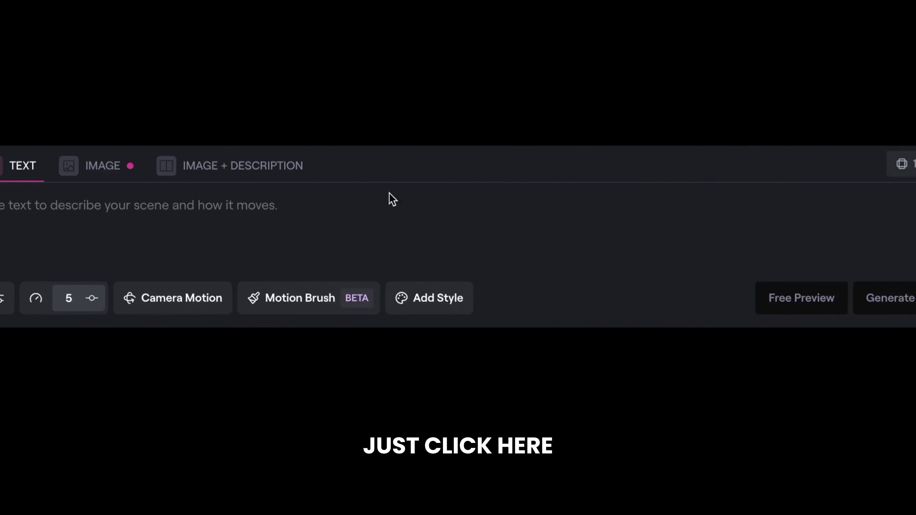
left_click(248, 177)
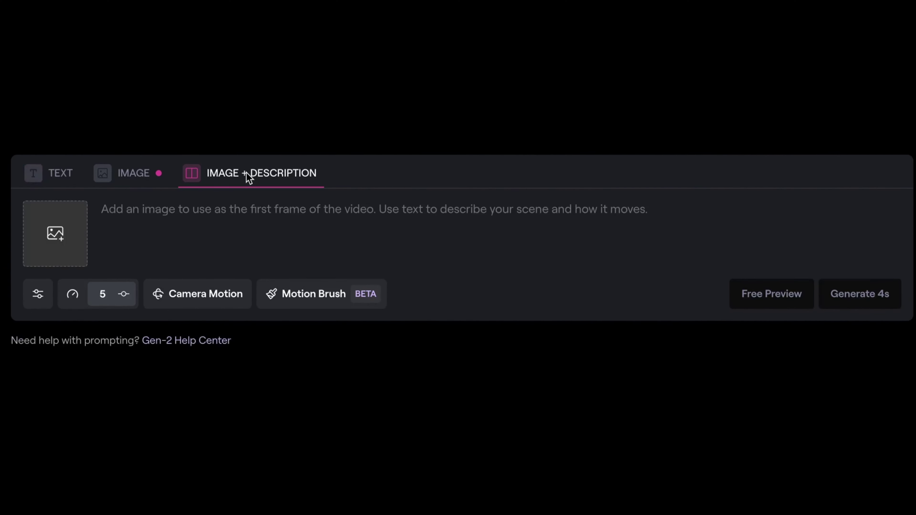
left_click(66, 236)
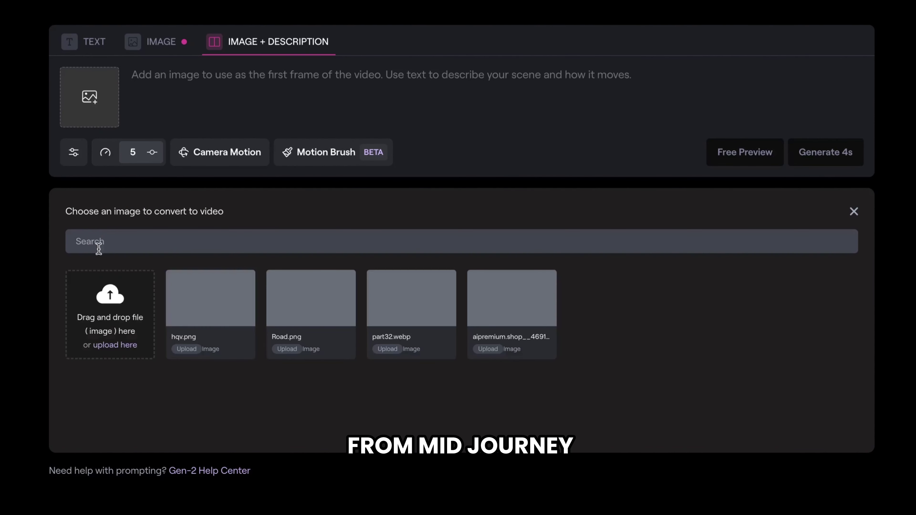
left_click(119, 304)
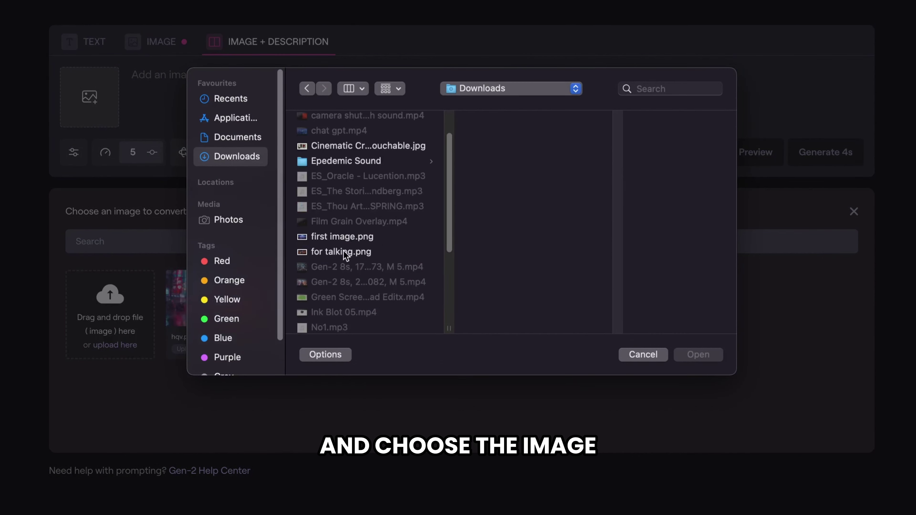
left_click(331, 238)
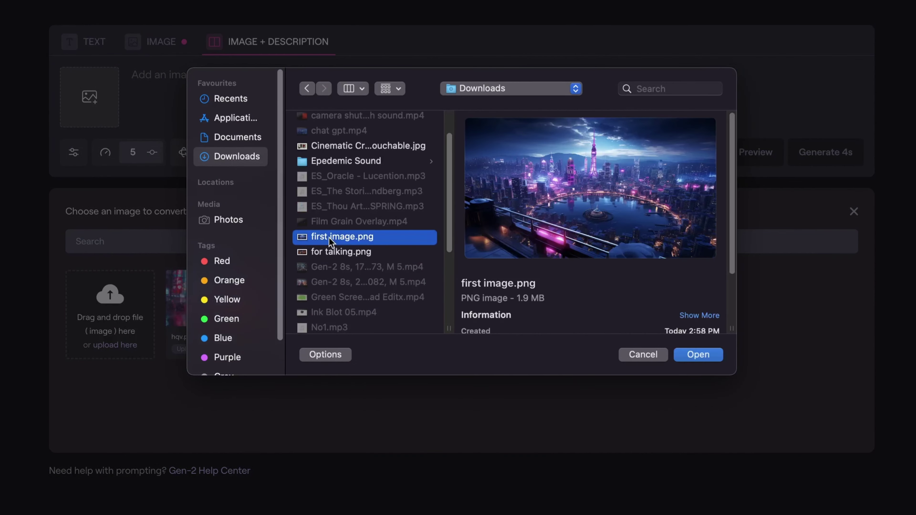
left_click(694, 356)
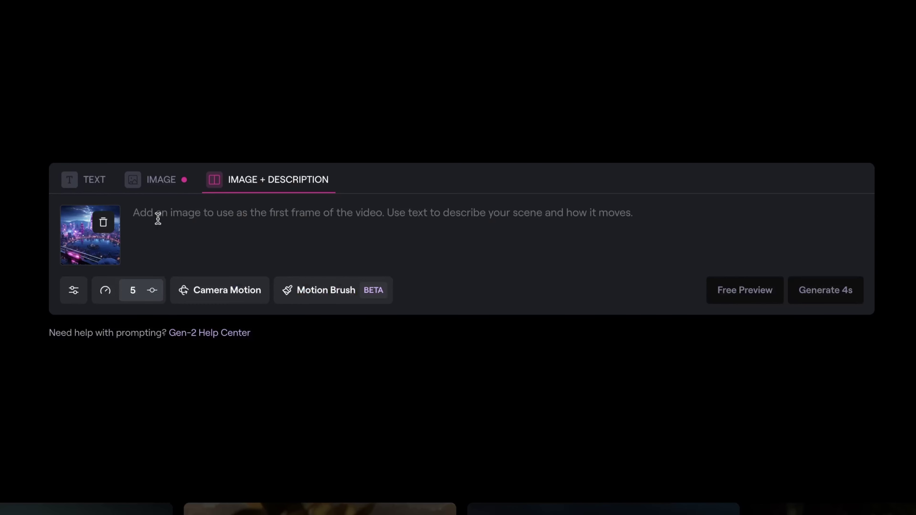
Paste the Cyberpunk Photography prompt as the scene description and generate the 4-second video
right_click(160, 213)
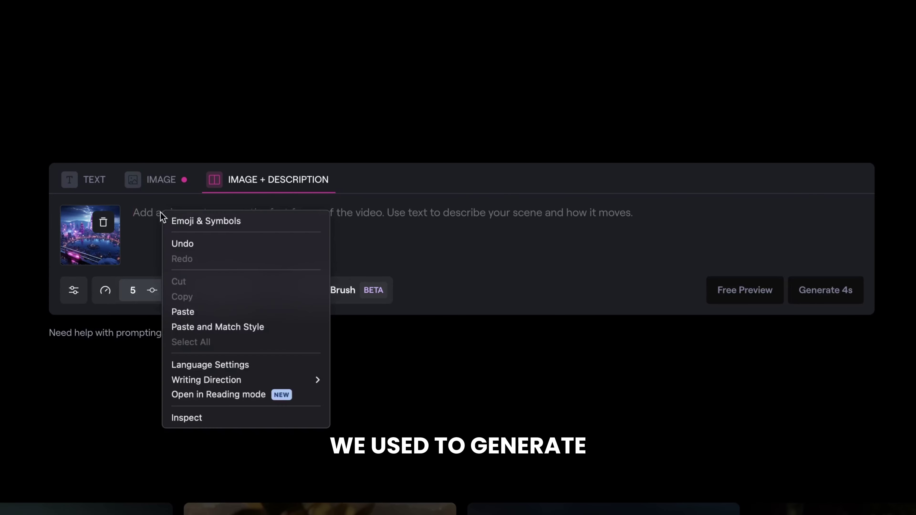
left_click(183, 312)
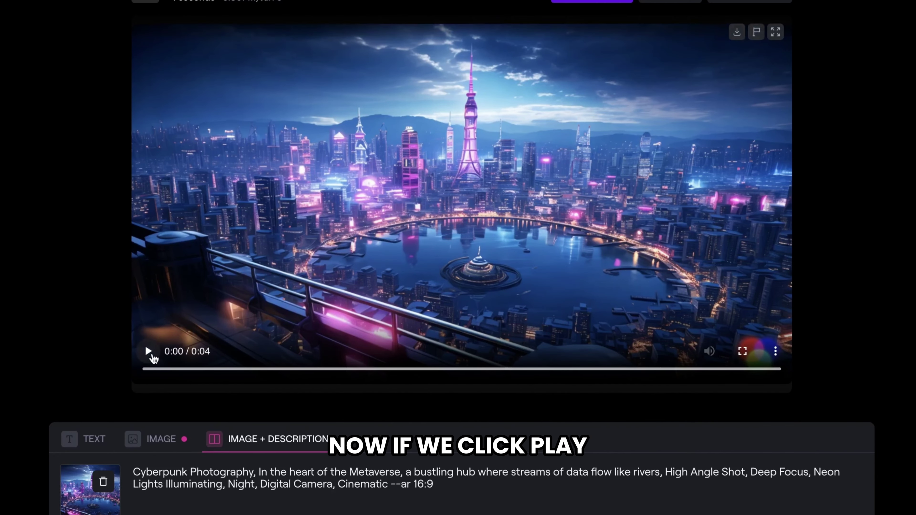
Preview the generated city video, extend it by 4 seconds and play the extended clip
left_click(149, 350)
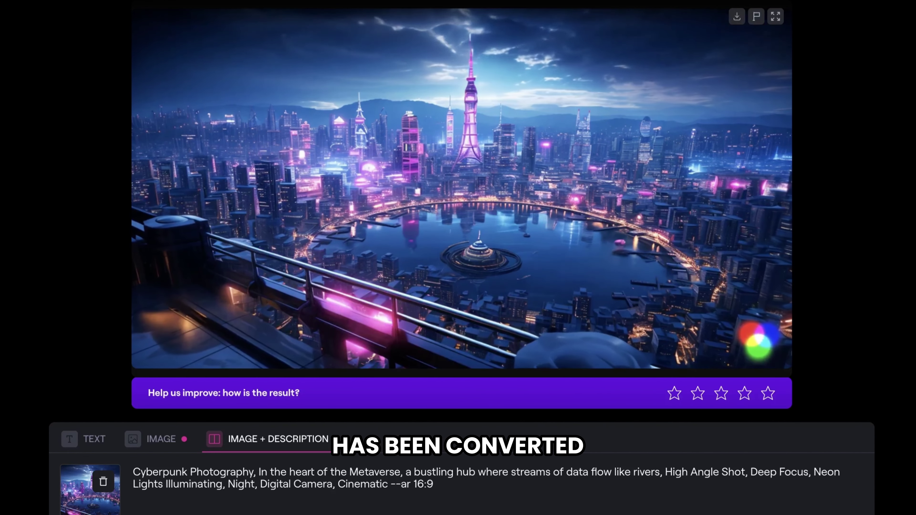
left_click(155, 334)
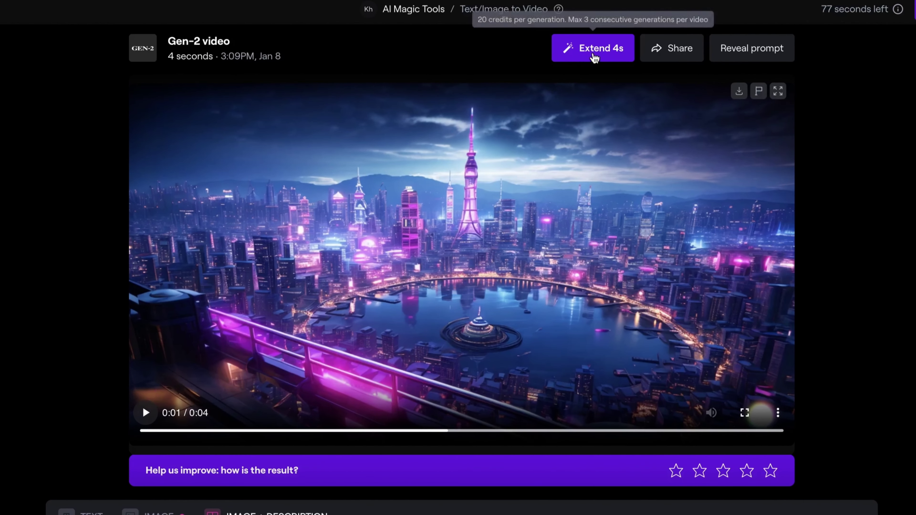
left_click(568, 26)
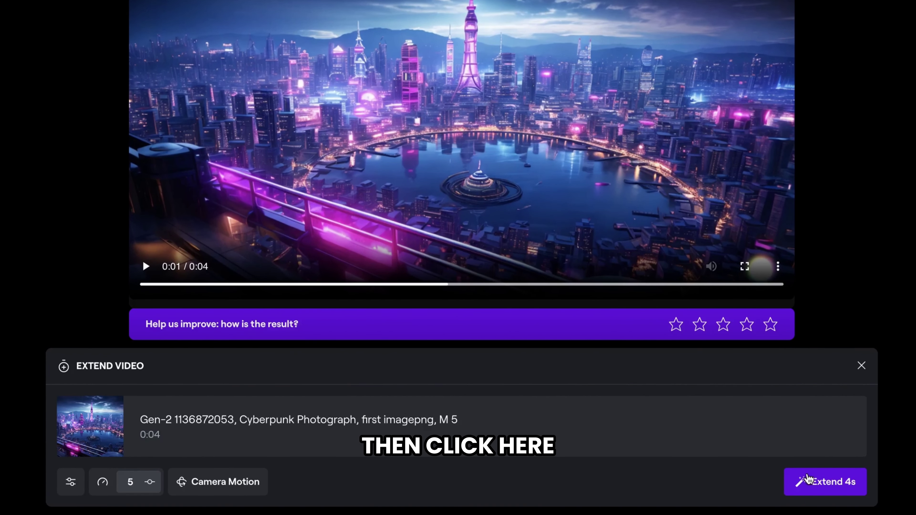
left_click(807, 480)
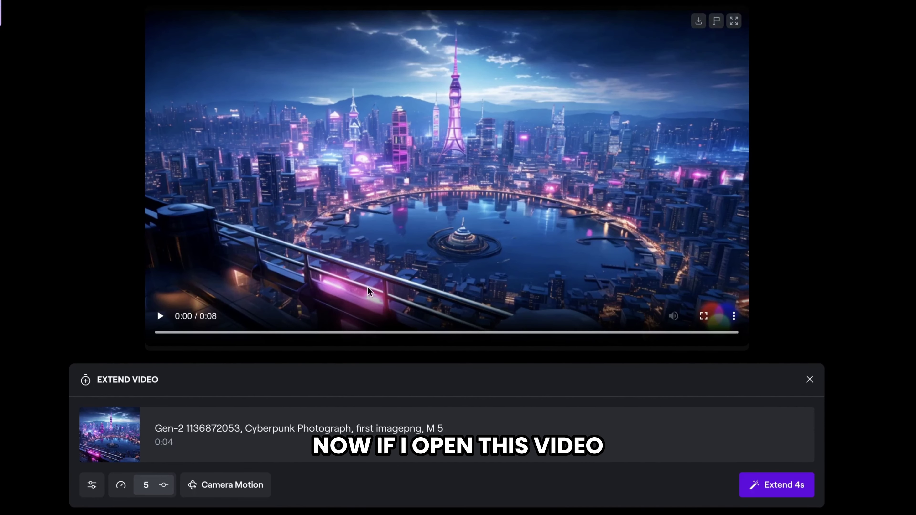
left_click(160, 317)
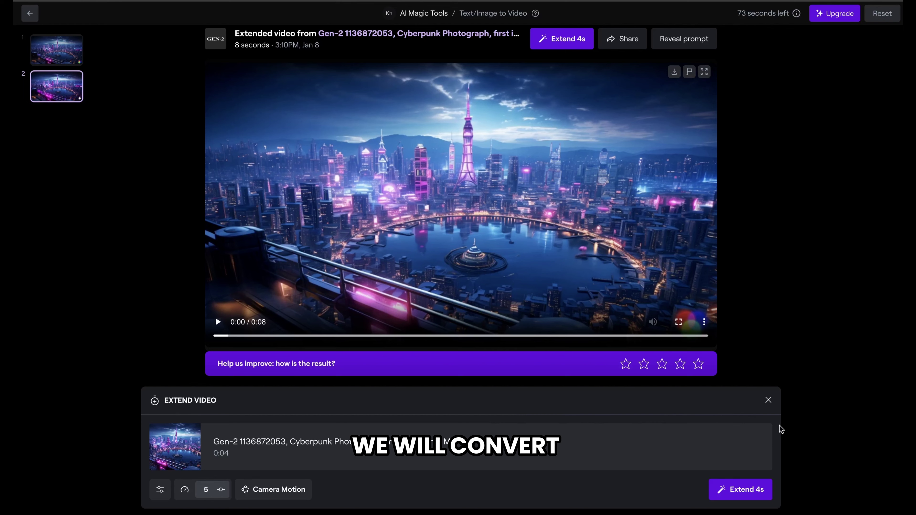
Close the video extension and replace the old source image with "second image.png" from Downloads
left_click(769, 400)
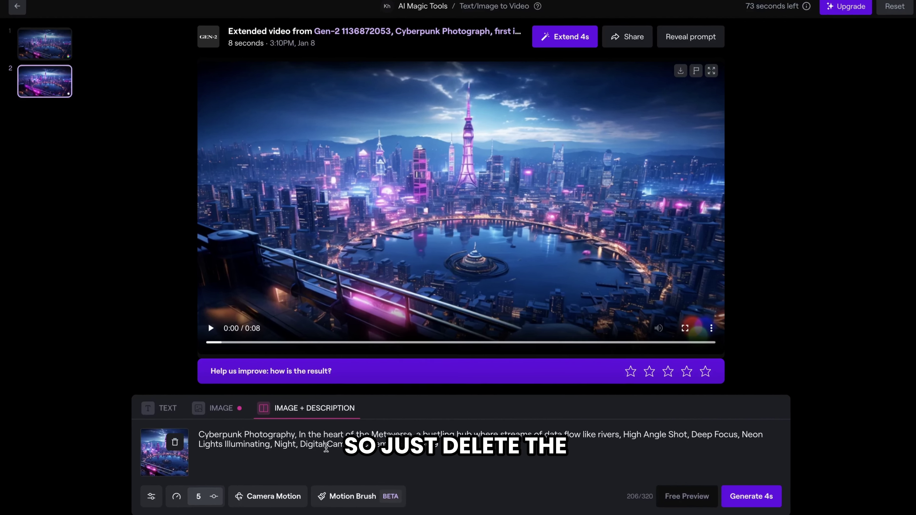
left_click(146, 464)
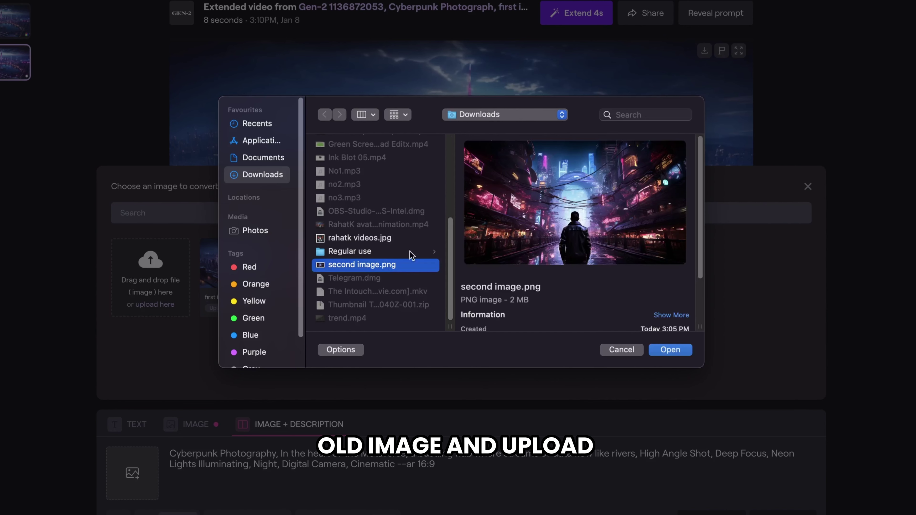
left_click(671, 350)
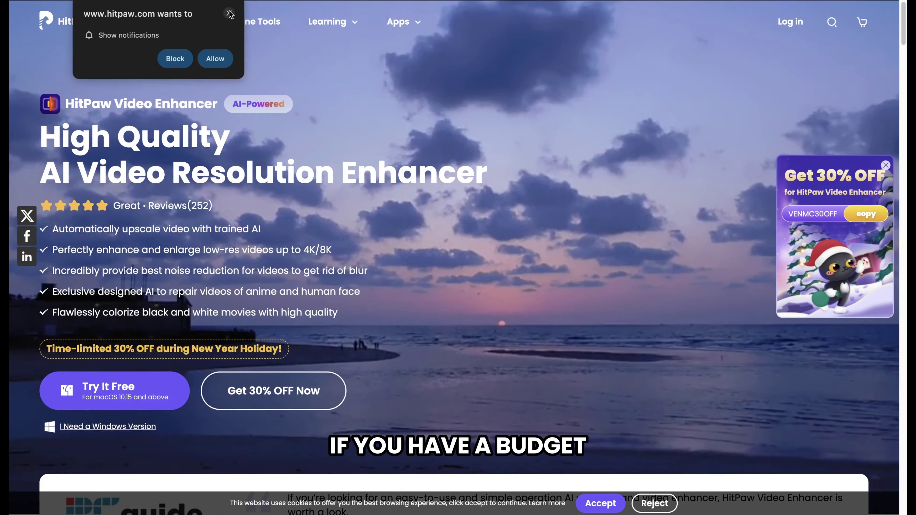
Switch to the HitPaw Video Enhancer website and look through its product page
scroll(905, 36, "down", 10)
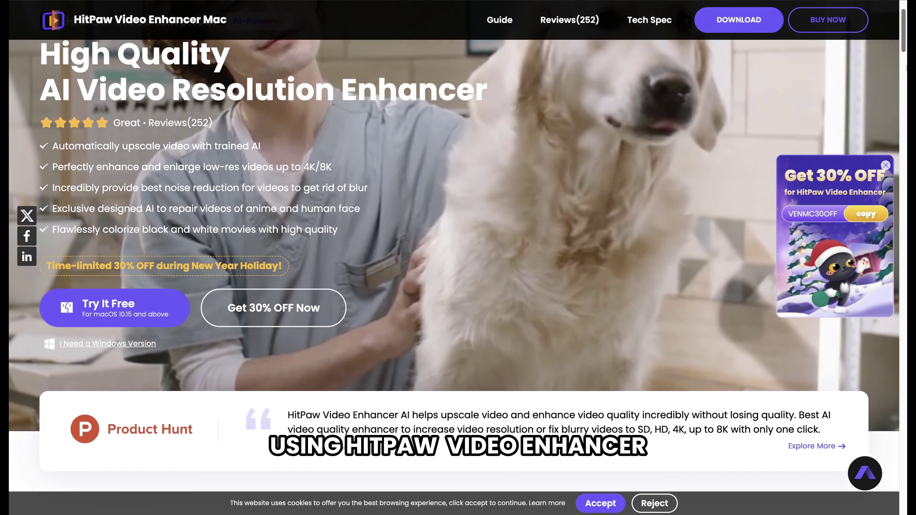
scroll(867, 126, "down", 15)
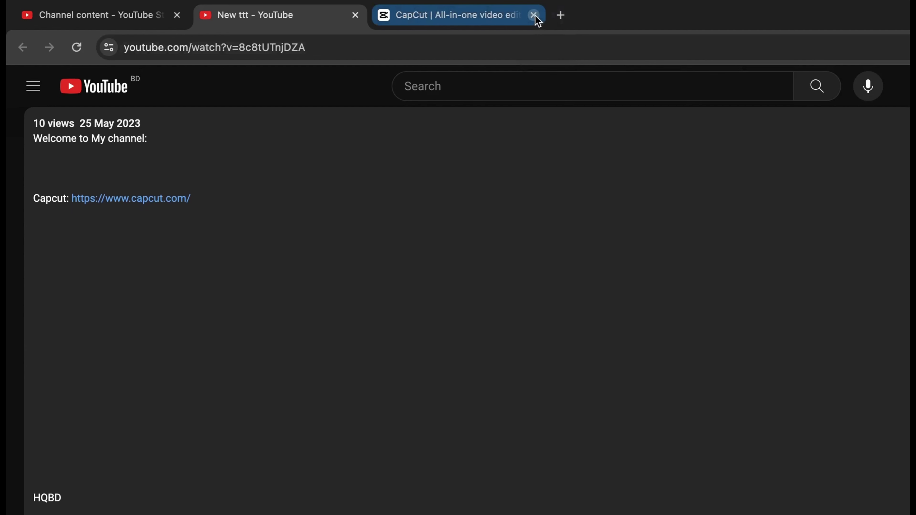
Open capcut.com from the link in the YouTube video description and sign up for free with Google
left_click(534, 15)
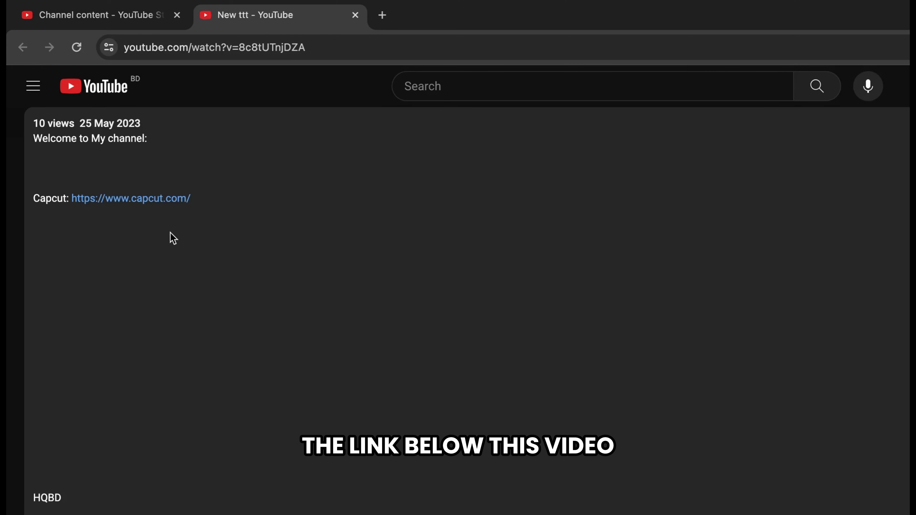
left_click(163, 202)
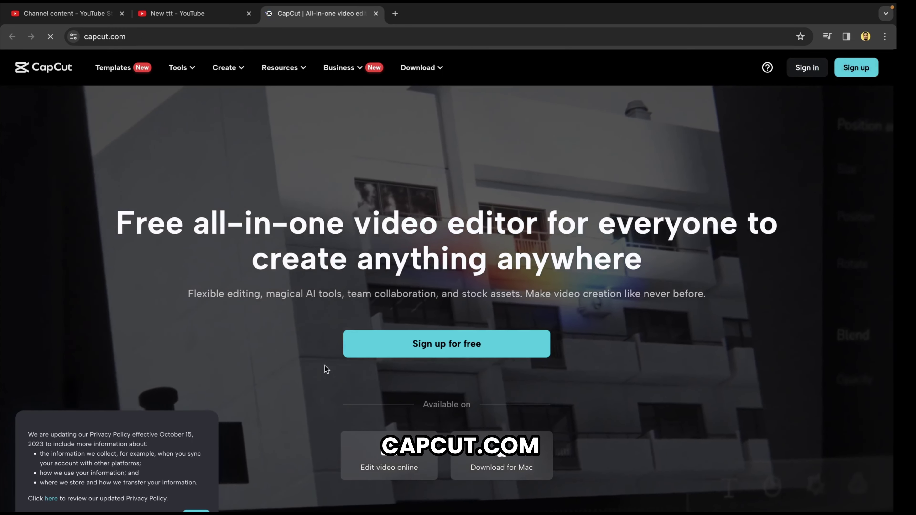
left_click(405, 354)
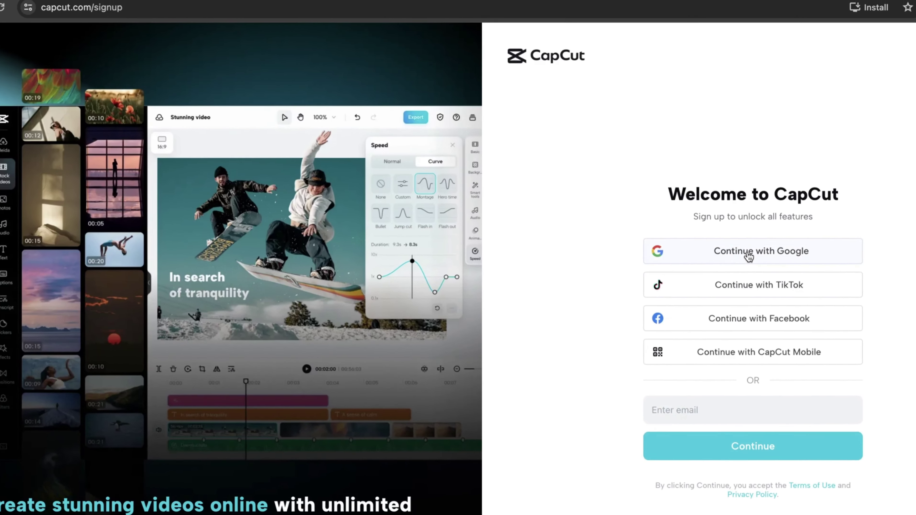
left_click(713, 239)
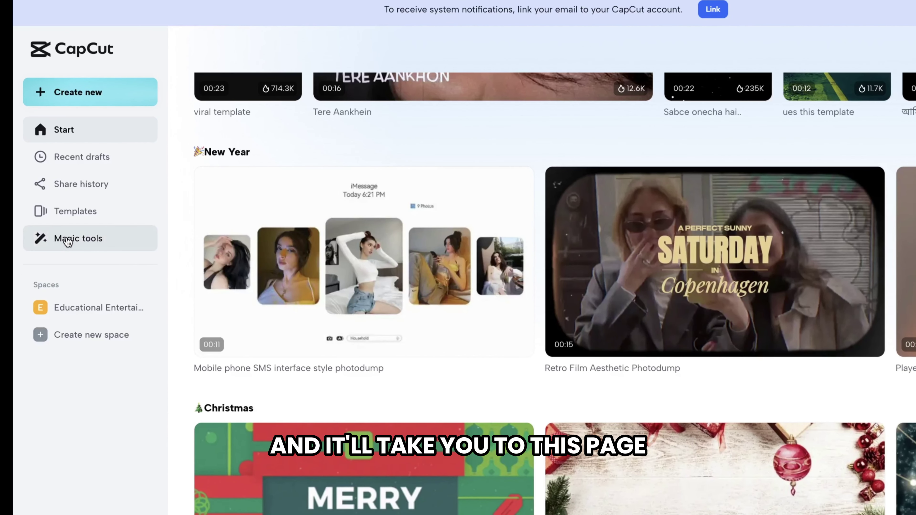
Open the Video upscaler from CapCut's Magic tools for videos
left_click(67, 243)
scroll(541, 325, "down", 5)
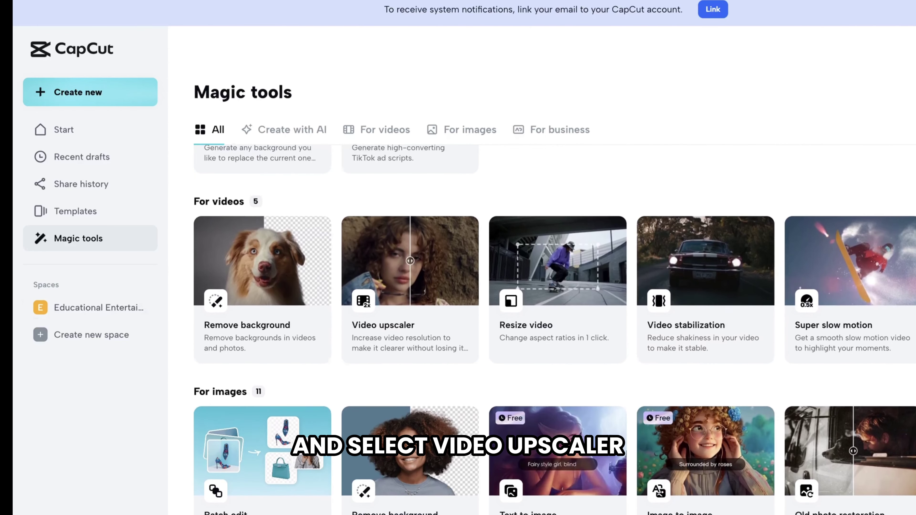
scroll(722, 289, "down", 1)
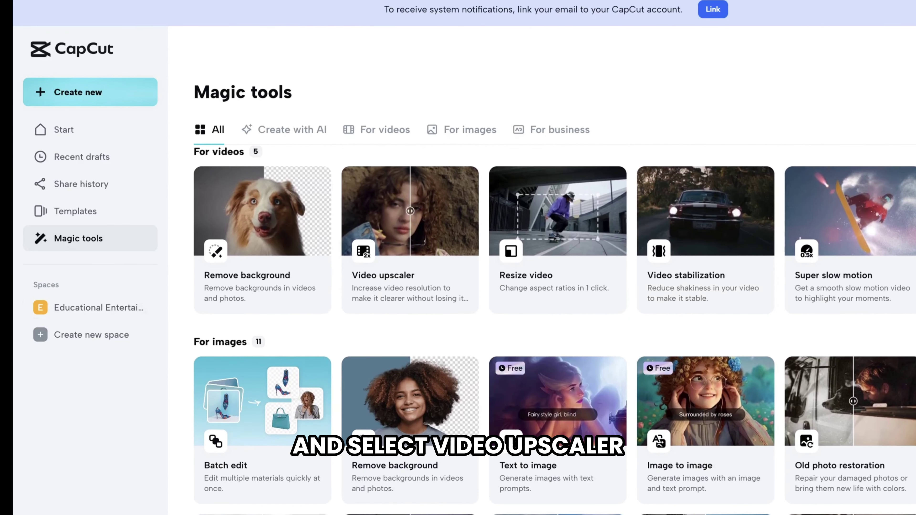
left_click(411, 239)
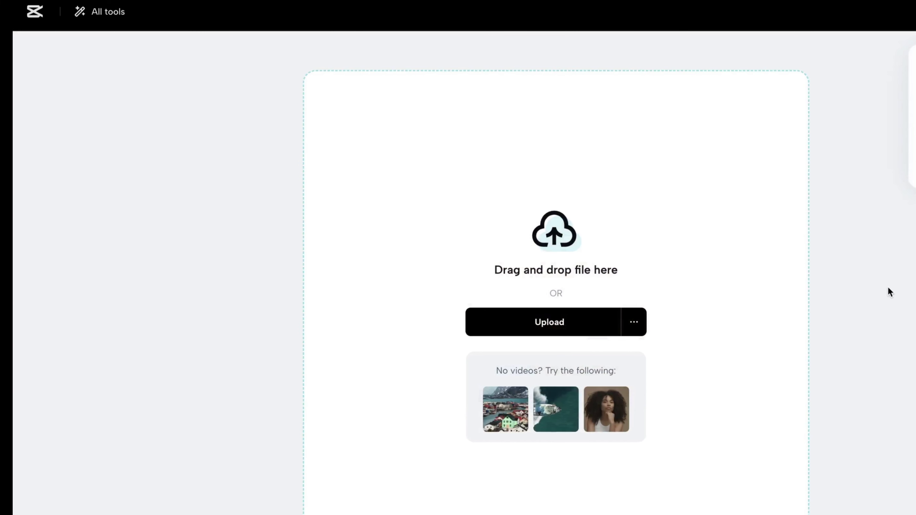
left_click(558, 328)
left_click(345, 214)
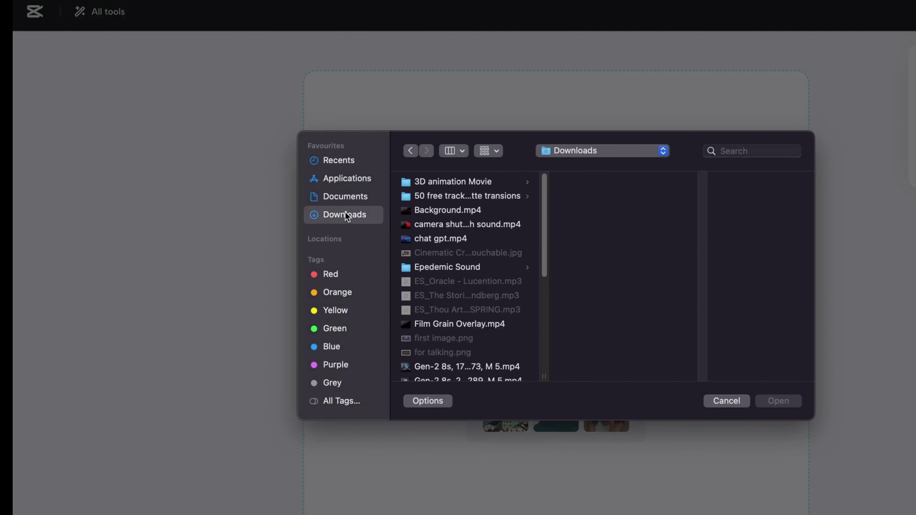
scroll(465, 292, "down", 4)
left_click(450, 293)
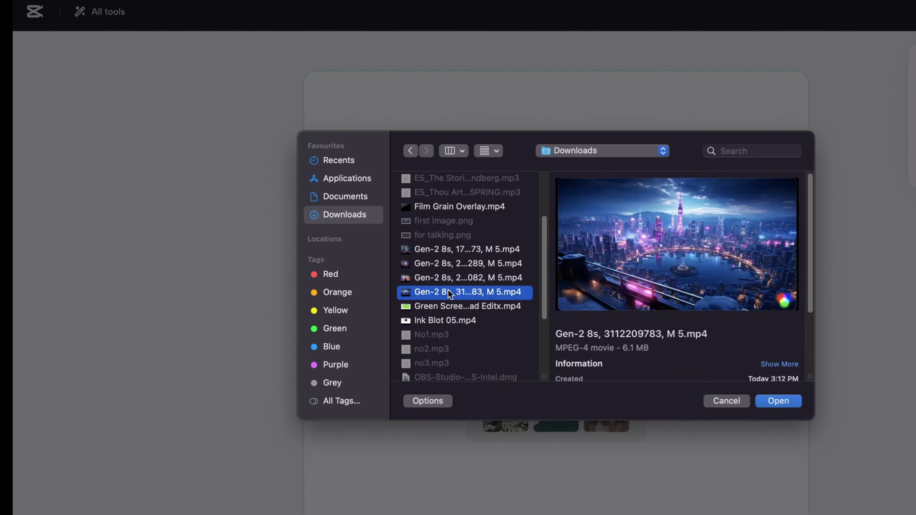
left_click(779, 401)
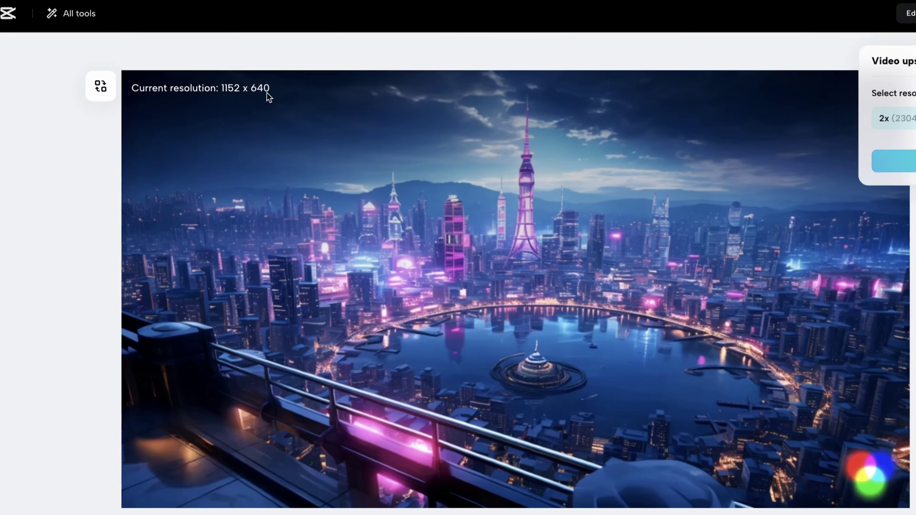
Upscale the city video 2x to 2304 x 1280, compare it with the original and play it
left_click(801, 156)
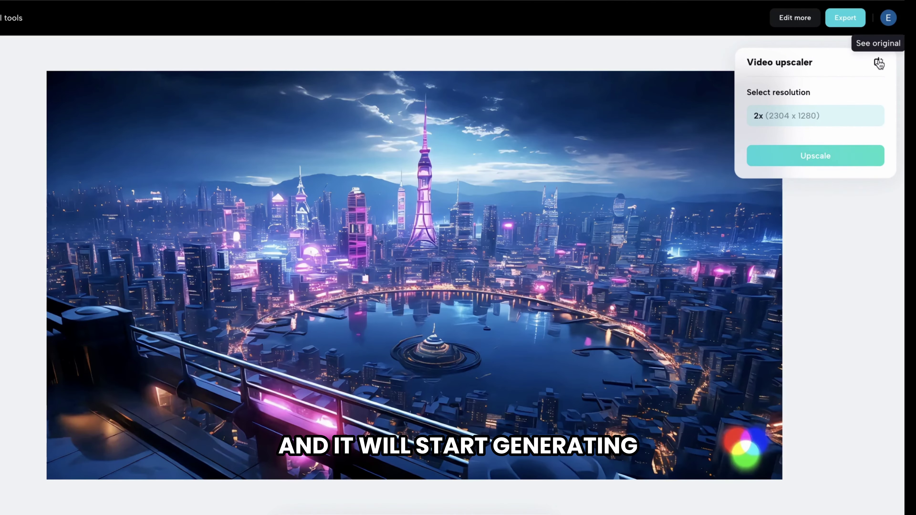
left_click(878, 63)
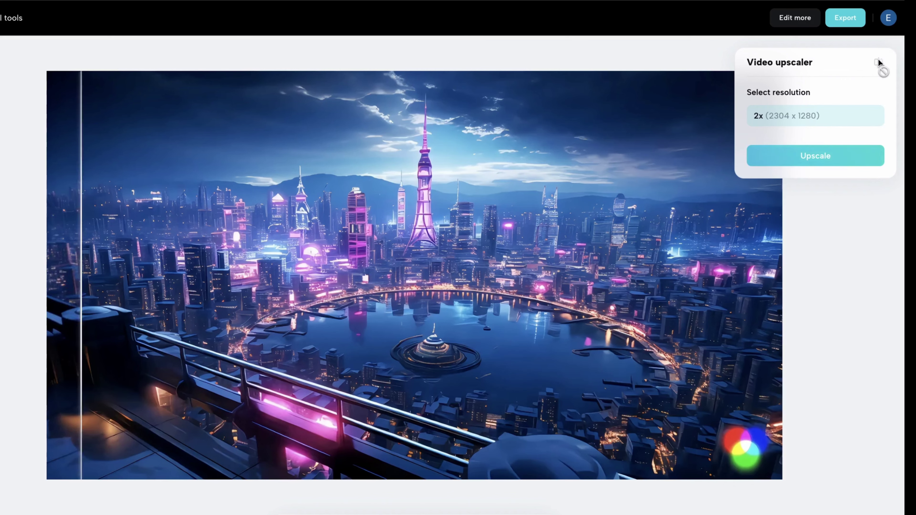
left_click(879, 63)
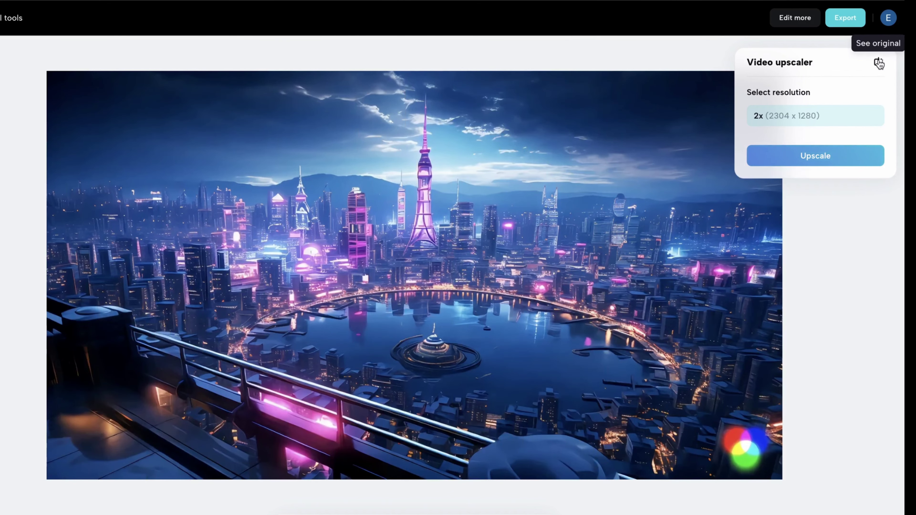
left_click(880, 64)
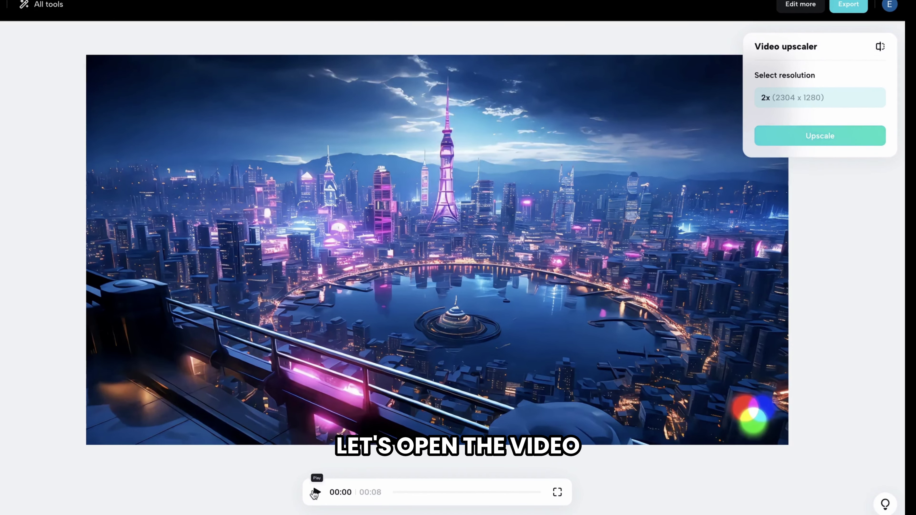
left_click(315, 492)
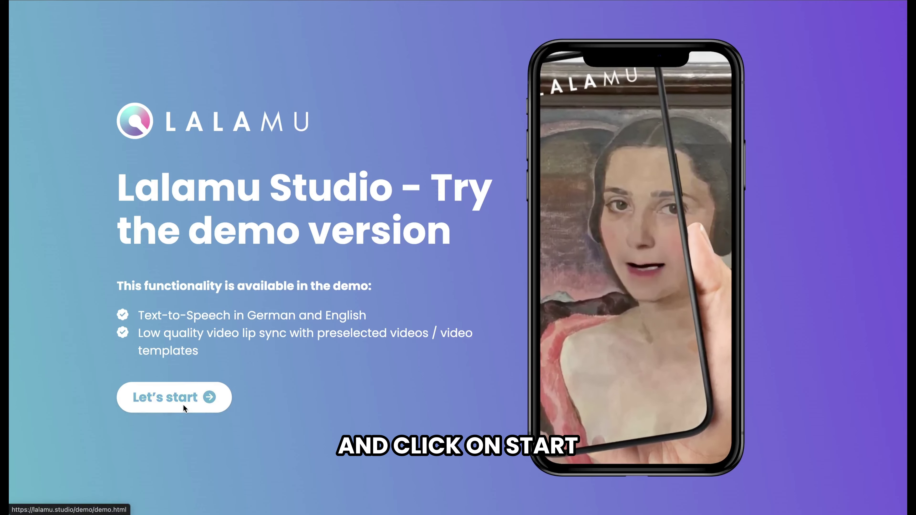
Switch to Lalamu Studio, start the demo and upload no1.mp4 from Downloads as the selected lip-sync video
left_click(183, 404)
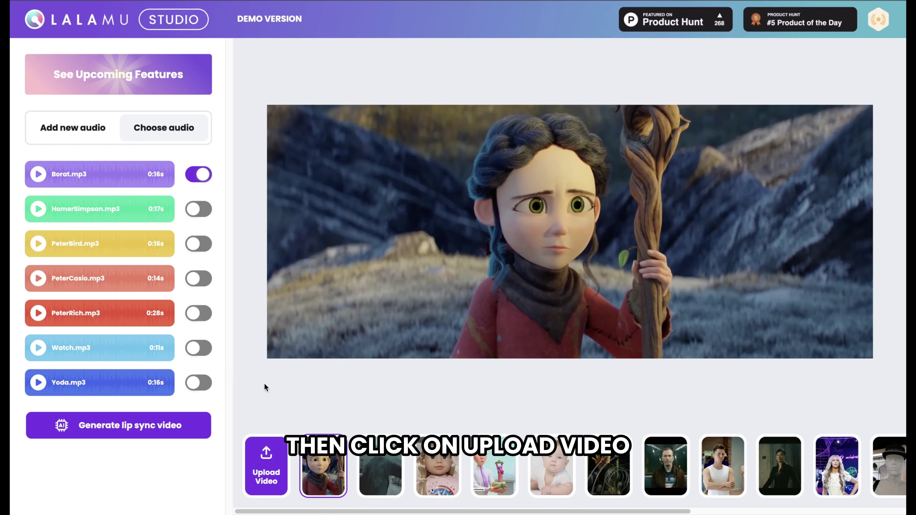
left_click(267, 462)
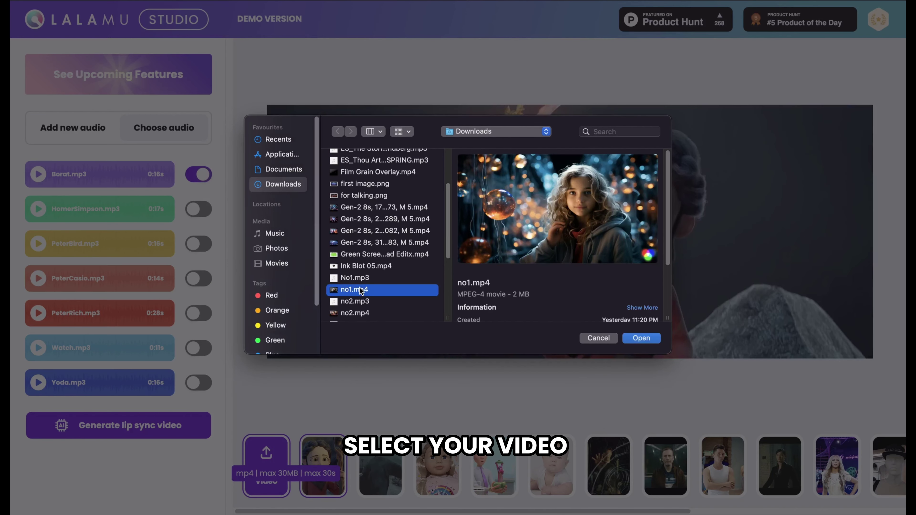
left_click(645, 340)
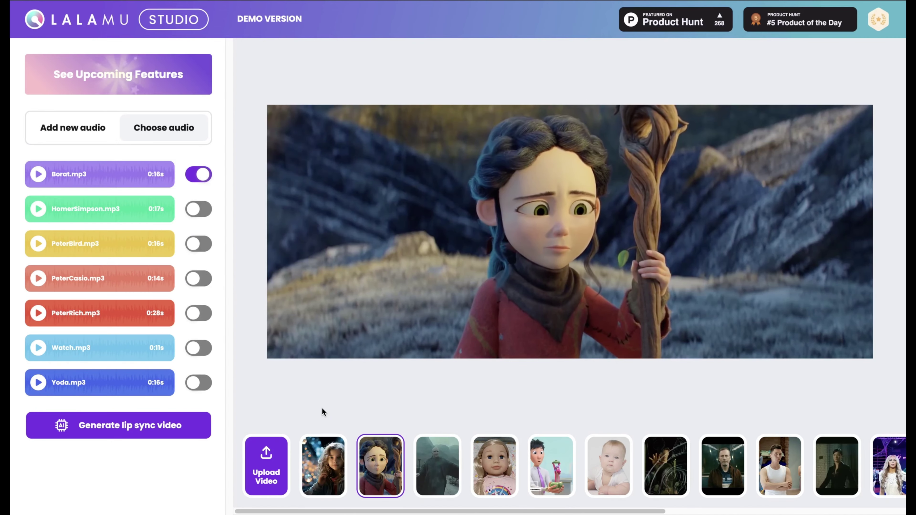
left_click(323, 463)
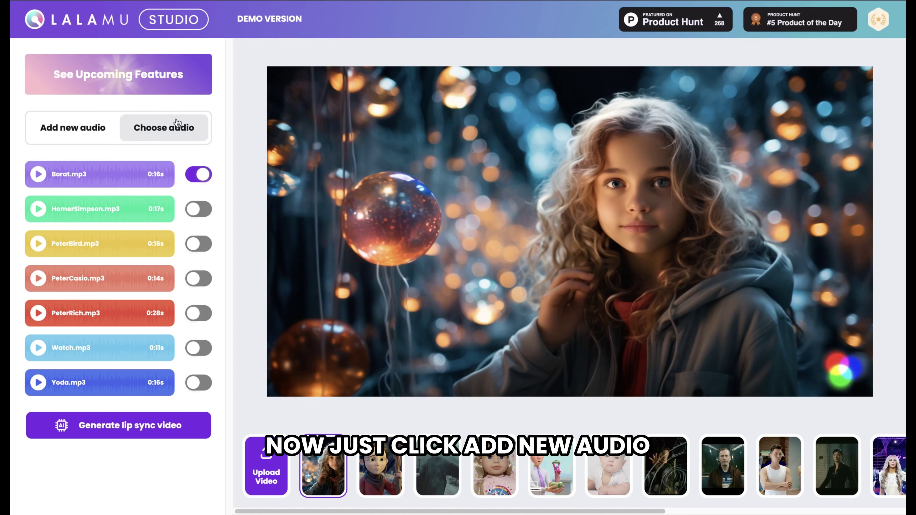
Start a new text-to-speech audio, and copy ION's line "Welcome to the Galaxy of AI and Technology," from the script in ChatGPT
left_click(99, 129)
left_click(88, 178)
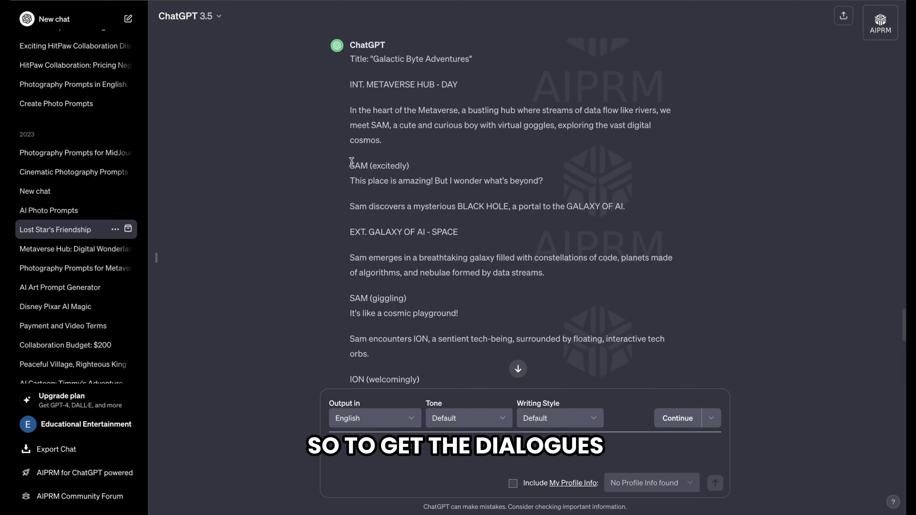
left_click_drag(350, 165, 409, 166)
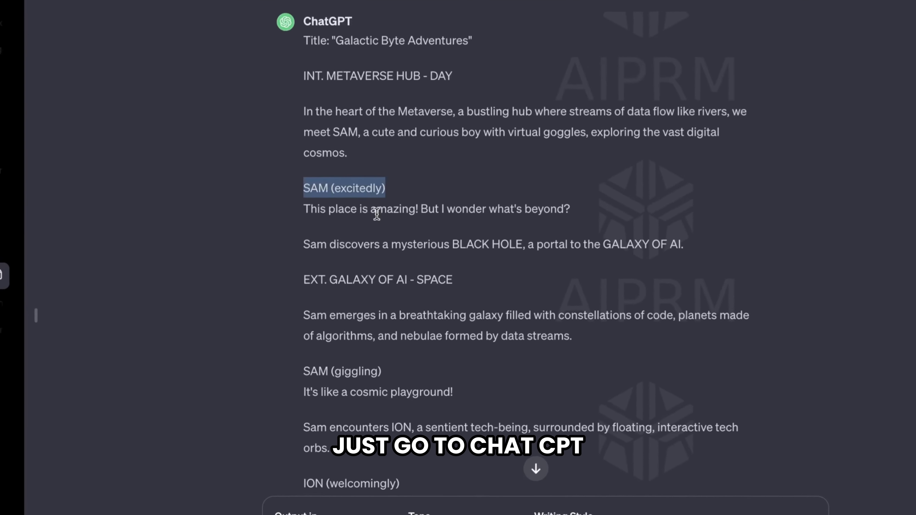
left_click_drag(288, 204, 312, 201)
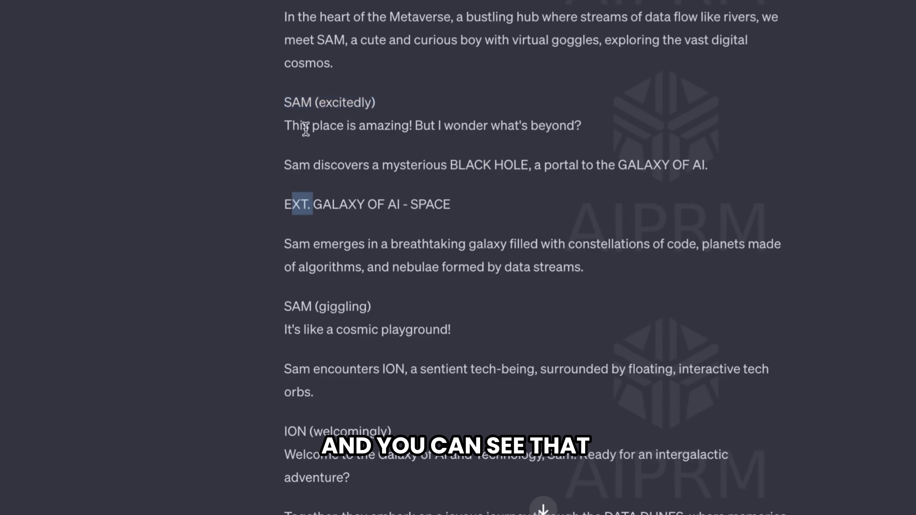
left_click_drag(303, 127, 416, 125)
scroll(462, 242, "down", 3)
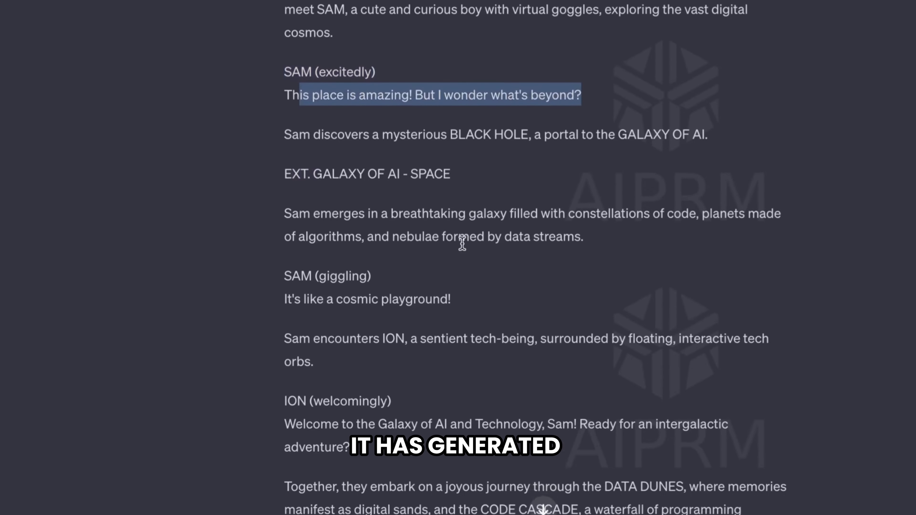
scroll(455, 251, "down", 3)
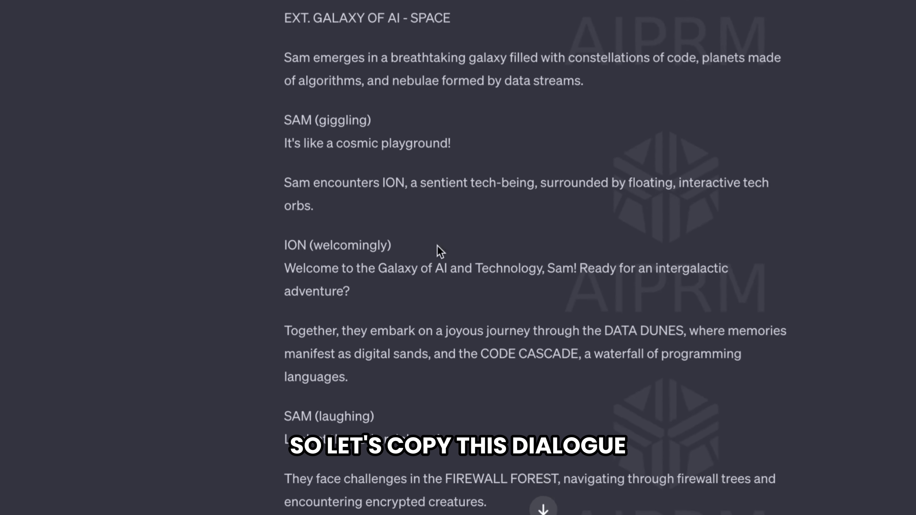
left_click_drag(288, 269, 544, 268)
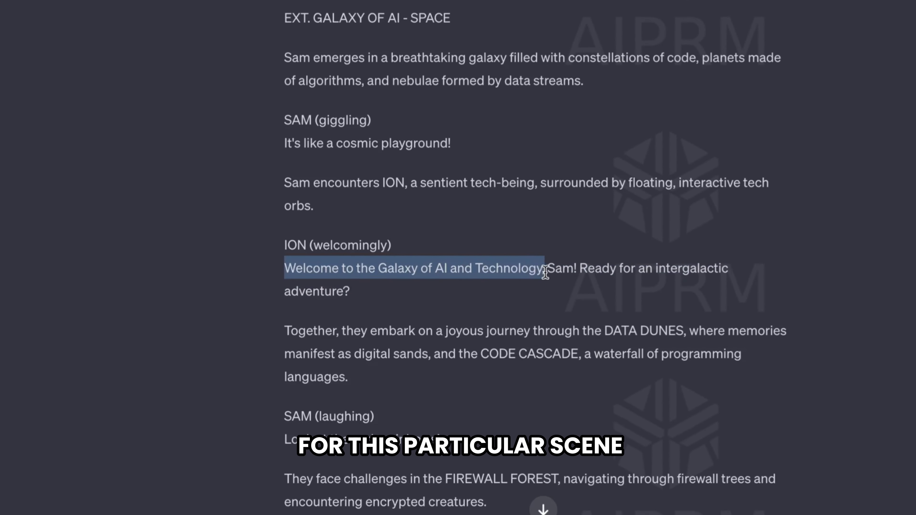
right_click(487, 268)
left_click(514, 307)
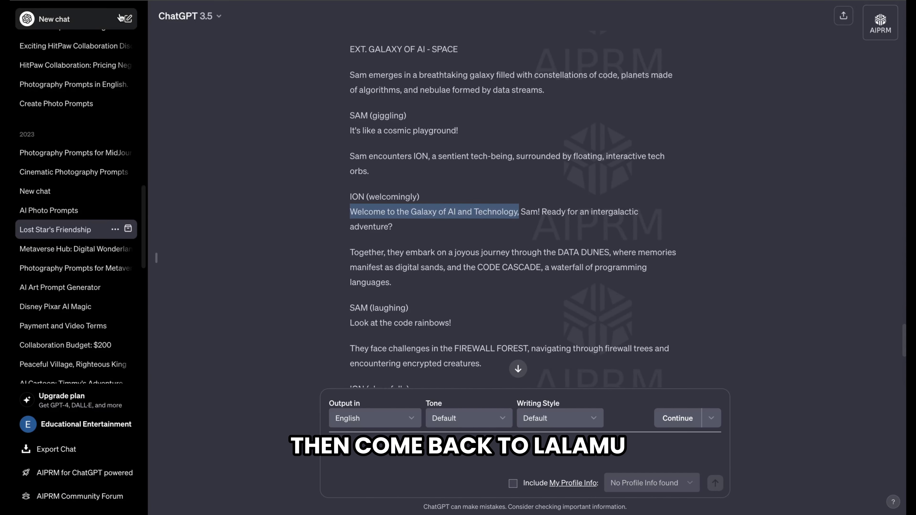
Switch back to Lalamu Studio and paste the copied dialogue as the text-to-speech script
key("super+Tab")
right_click(114, 179)
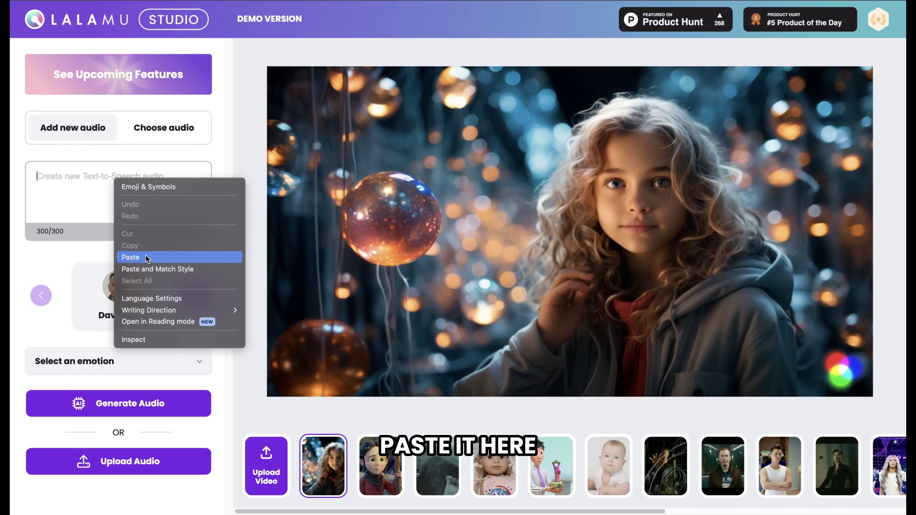
left_click(163, 258)
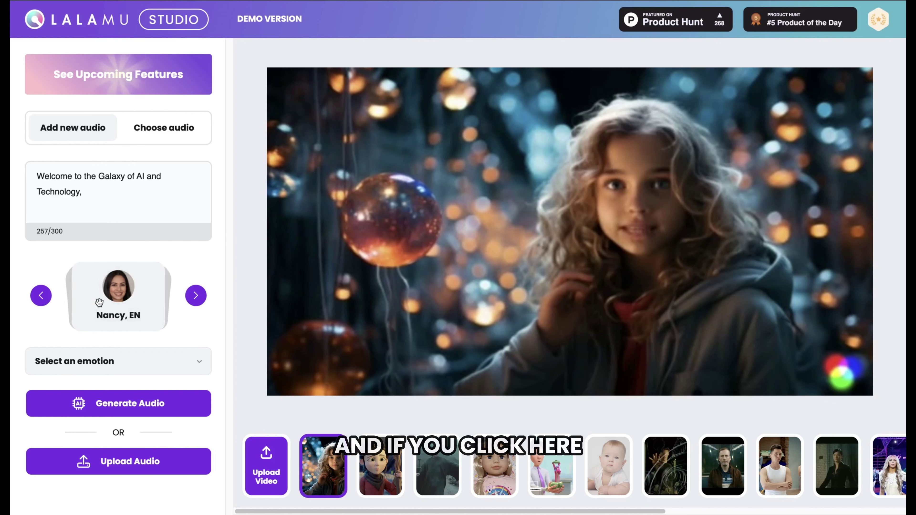
Set the emotion to Friendly and generate the audio with the Nancy, EN voice
left_click(130, 365)
scroll(93, 433, "down", 2)
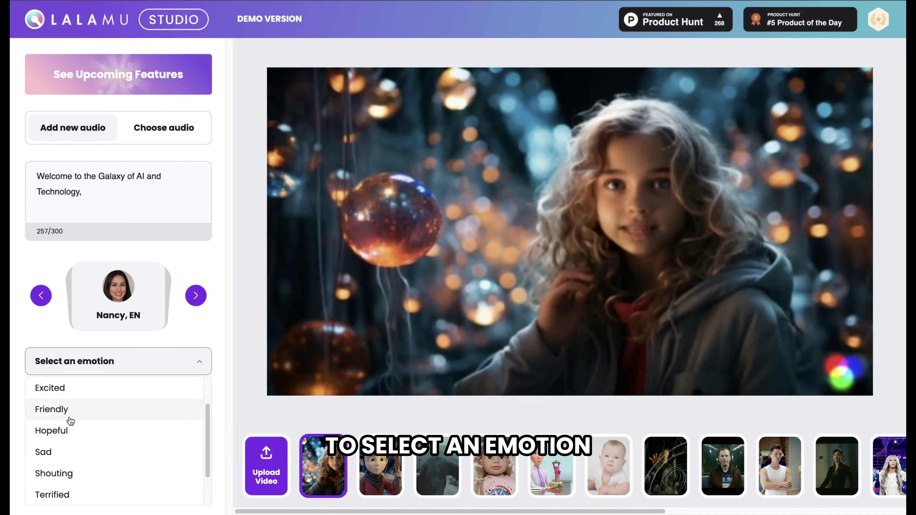
left_click(70, 418)
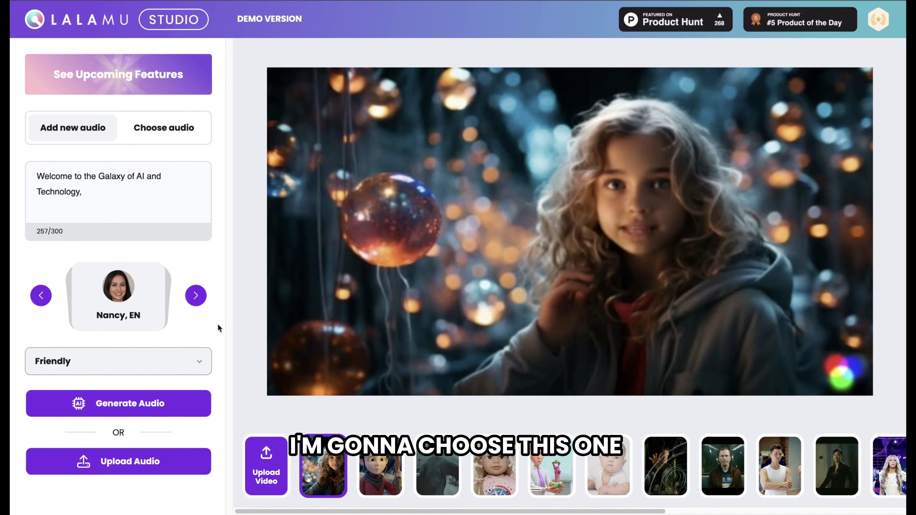
left_click(100, 405)
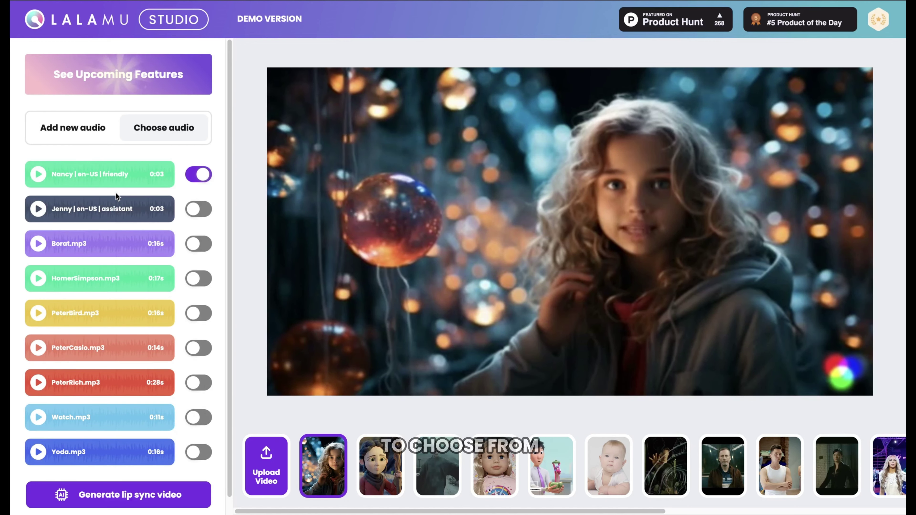
Generate the lip sync video with the friendly Nancy audio and save the resulting video to Downloads
scroll(72, 275, "down", 1)
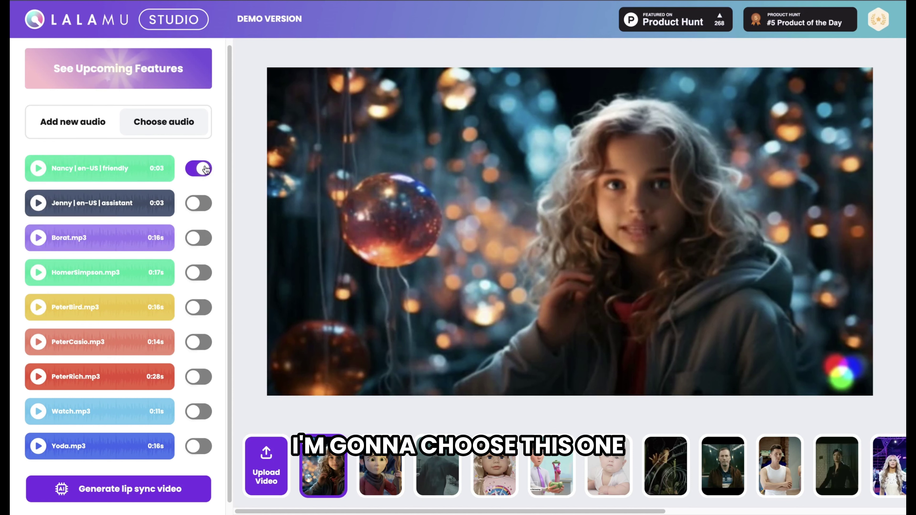
left_click(115, 489)
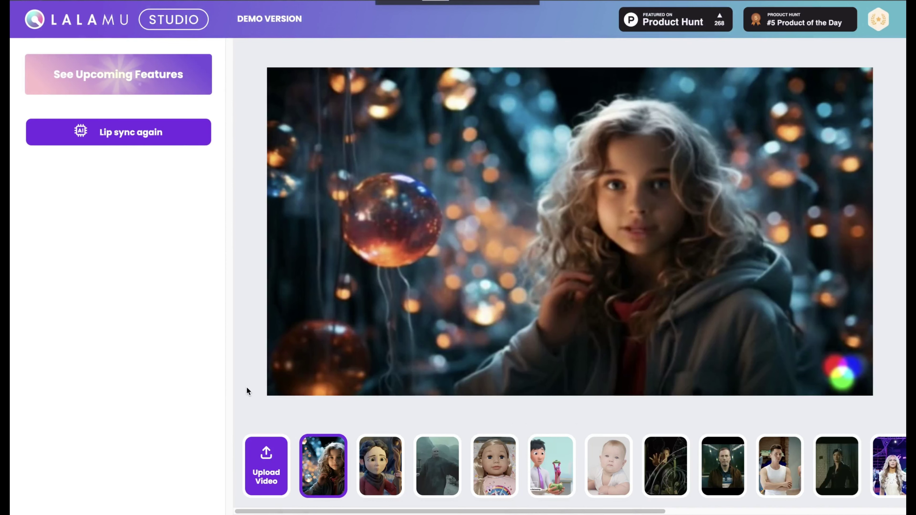
right_click(375, 253)
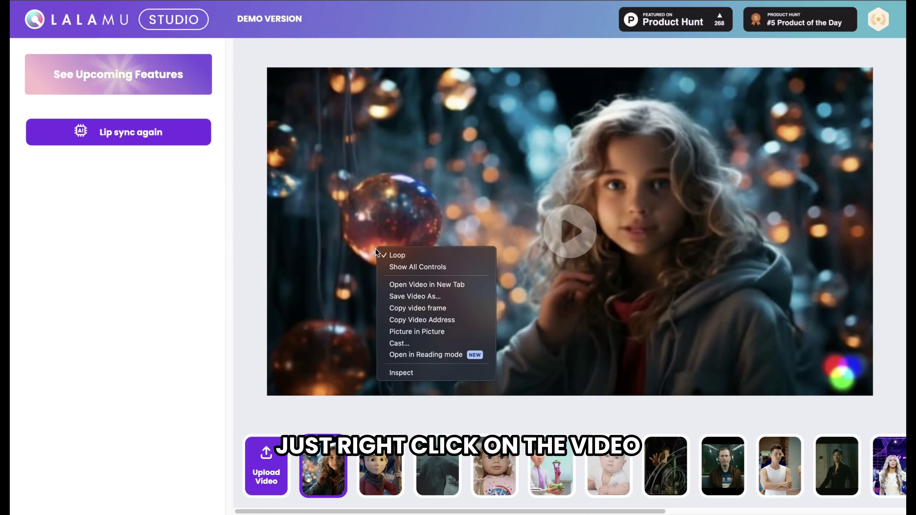
left_click(407, 297)
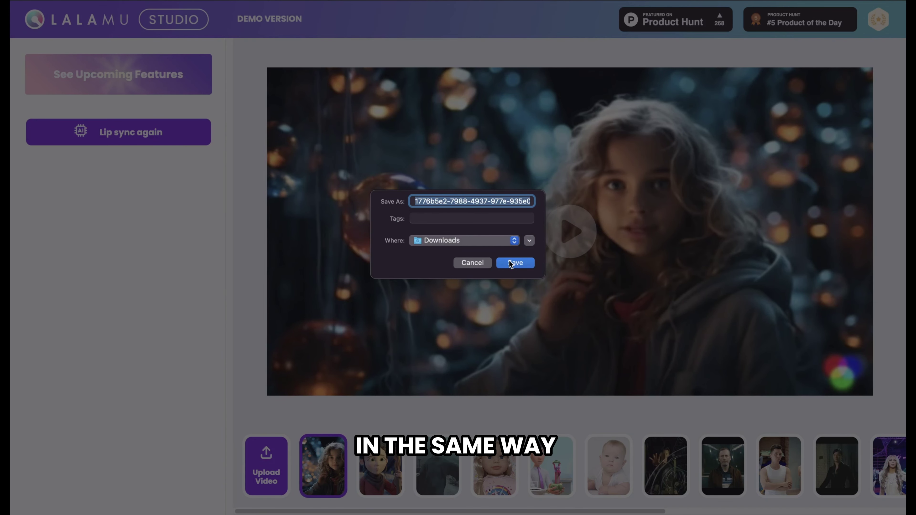
left_click(515, 263)
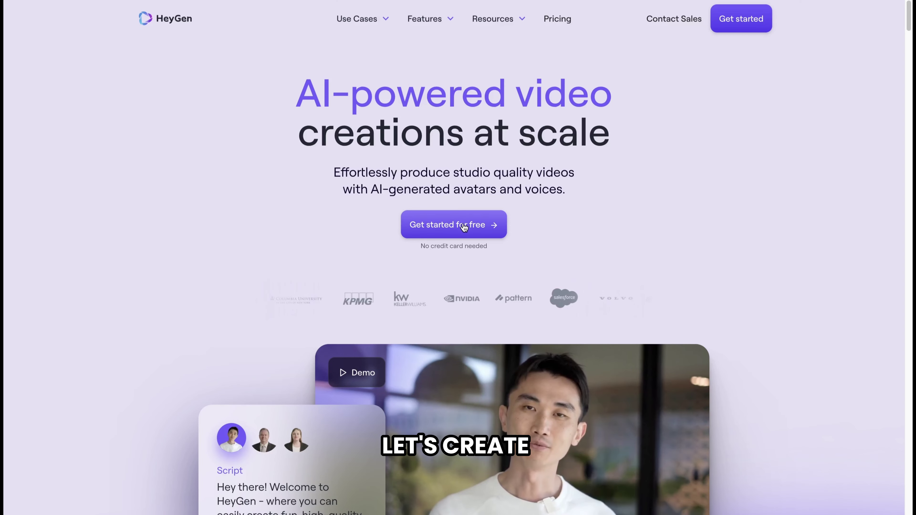
Enter HeyGen through its free start option and create a new landscape video
left_click(483, 225)
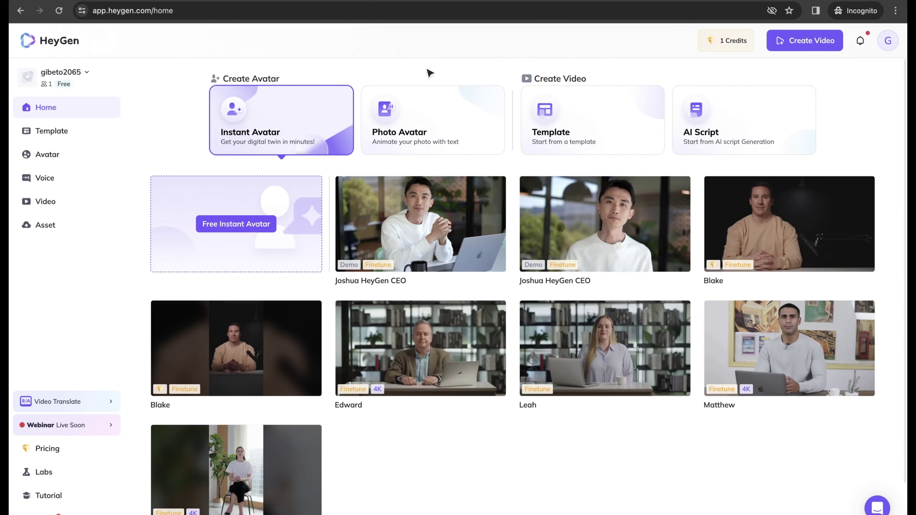
left_click(813, 47)
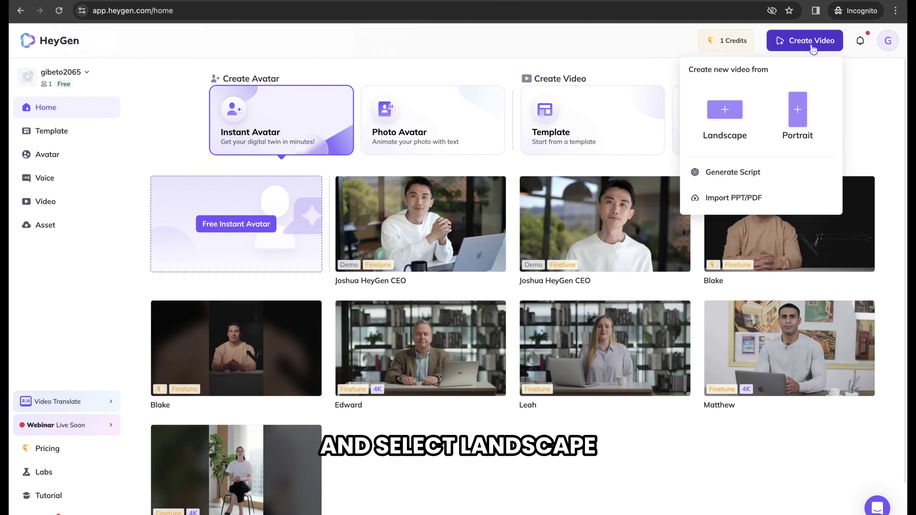
left_click(728, 126)
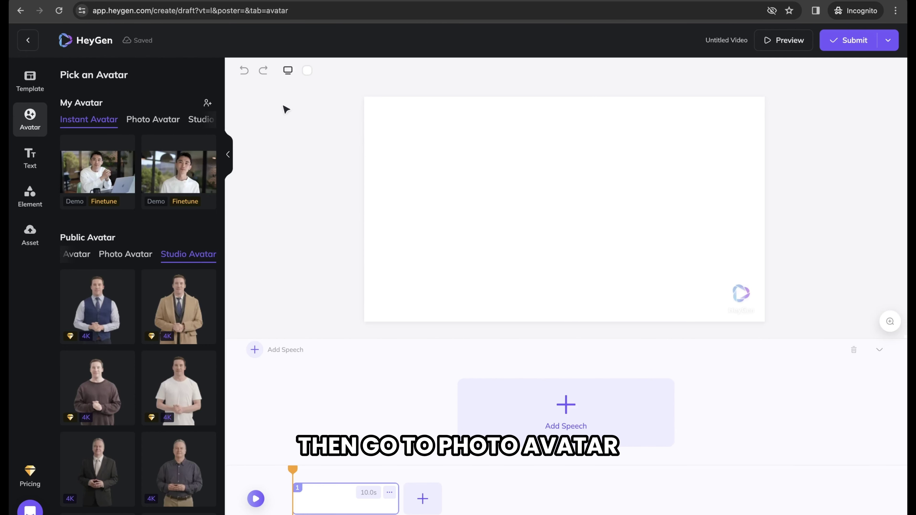
Upload "for talking.png" from Downloads as a photo avatar and place it on the video canvas
left_click(148, 120)
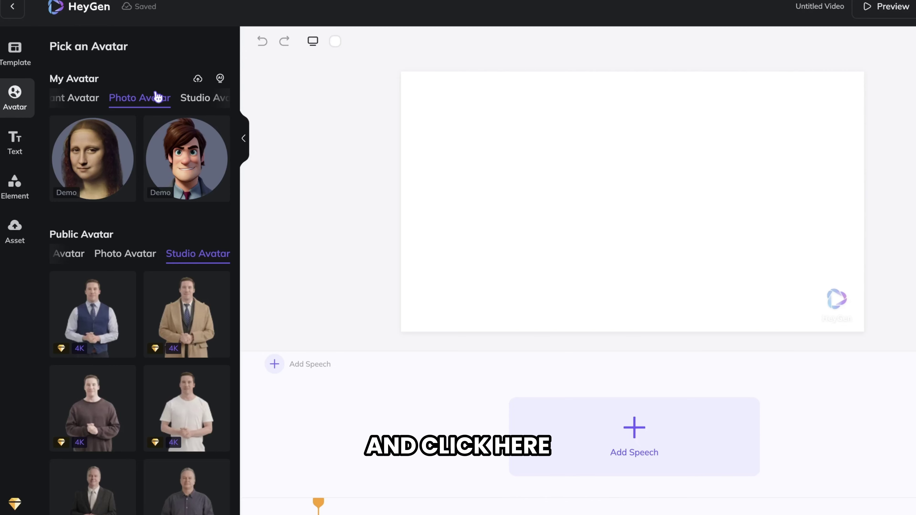
left_click(198, 79)
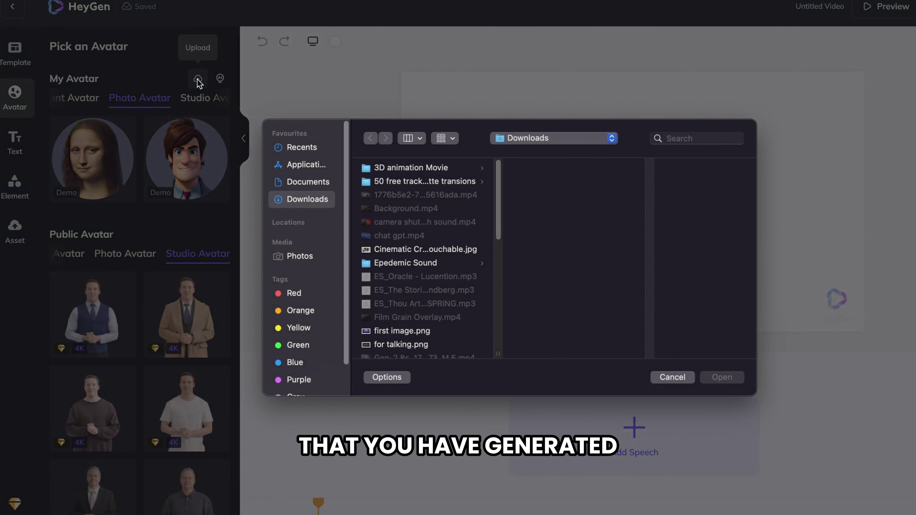
scroll(400, 189, "down", 3)
left_click(400, 286)
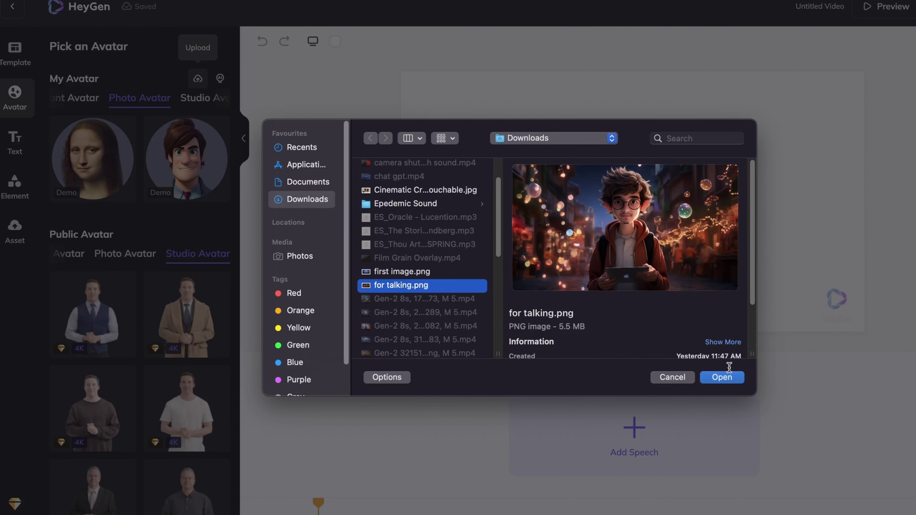
left_click(722, 377)
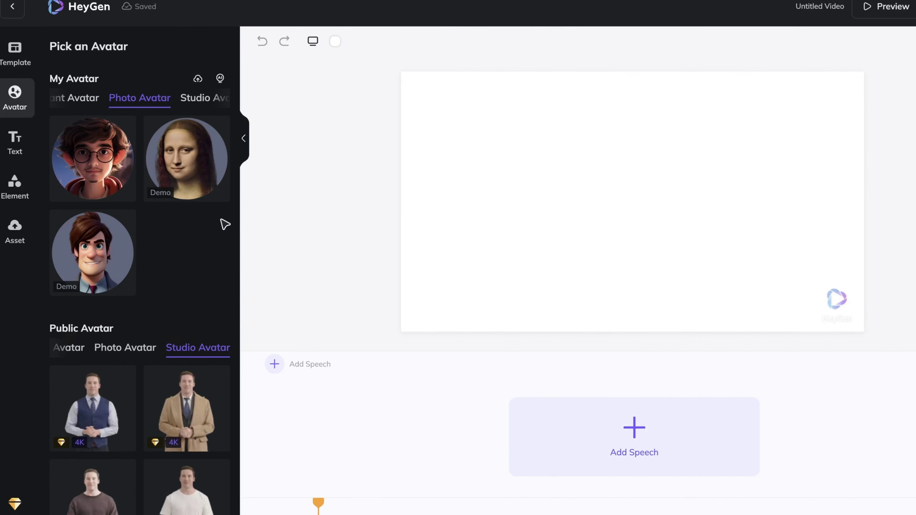
left_click_drag(105, 169, 512, 179)
left_click(379, 186)
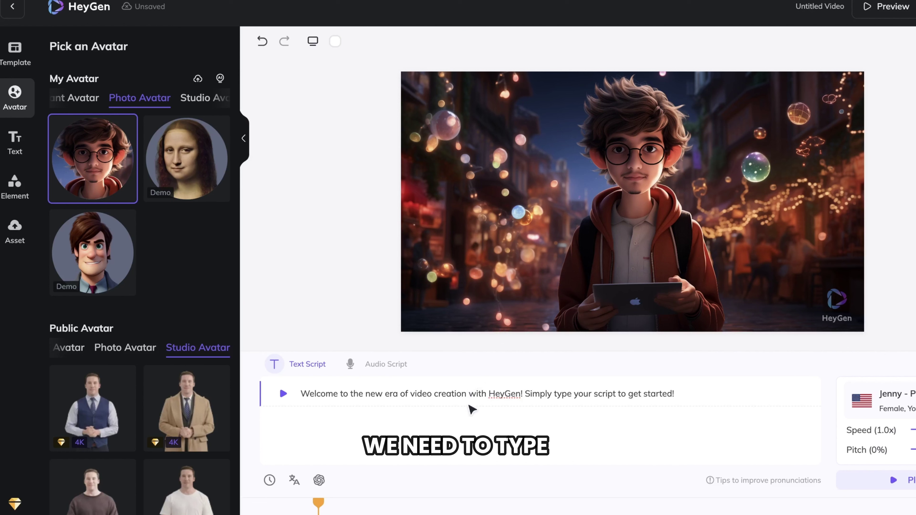
Replace the default text script with Sam's line "This place is amazing! But I wonder what's beyond?" copied from ChatGPT
triple_click(468, 395)
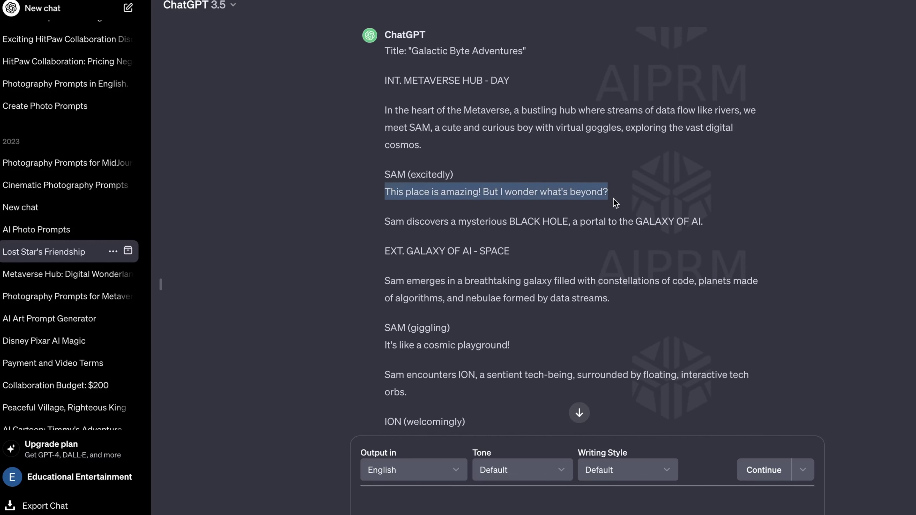
right_click(615, 203)
left_click(613, 221)
right_click(607, 394)
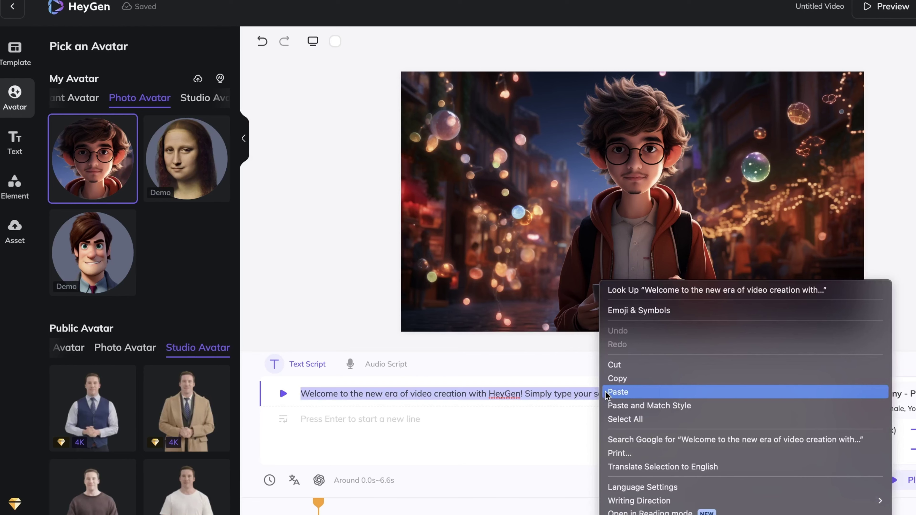
left_click(613, 392)
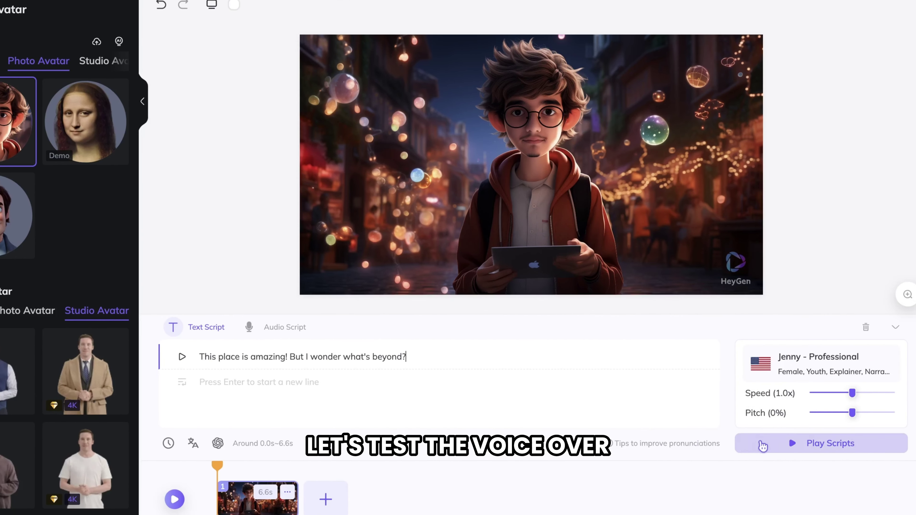
Play the script to test the voice-over, and change the avatar's voice to the male public voice Alloy
left_click(763, 447)
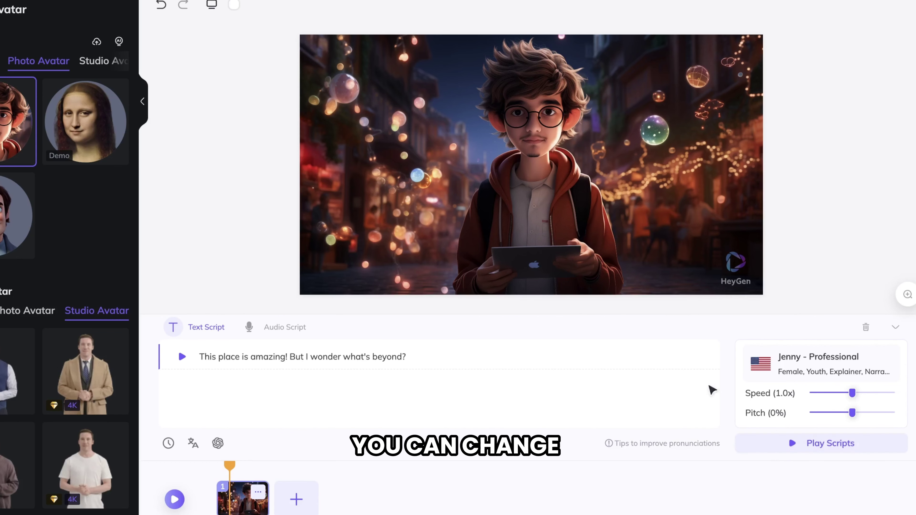
left_click(806, 367)
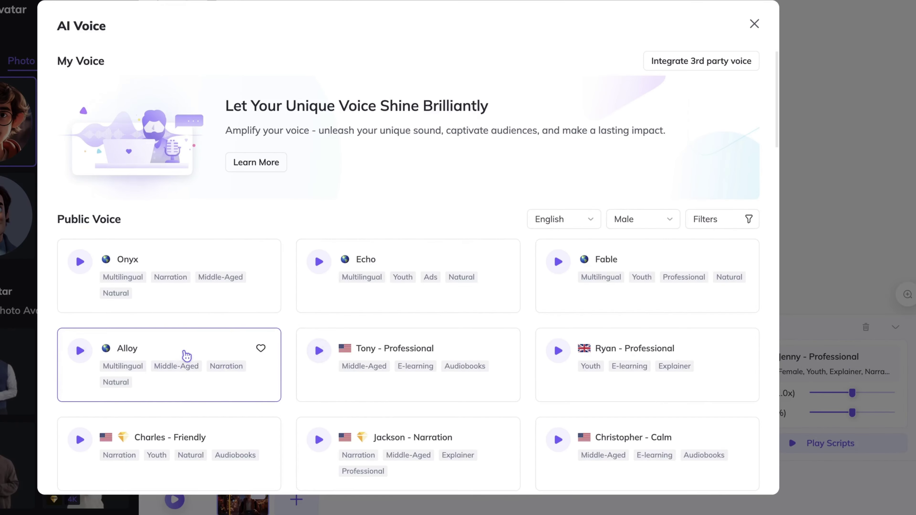
left_click(184, 355)
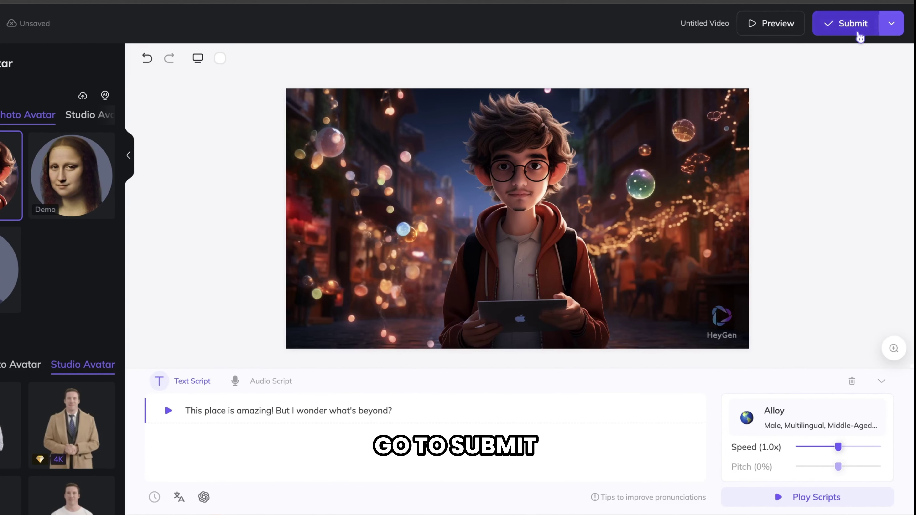
Submit the talking avatar video for rendering, confirm the credit use and play the finished video
left_click(860, 36)
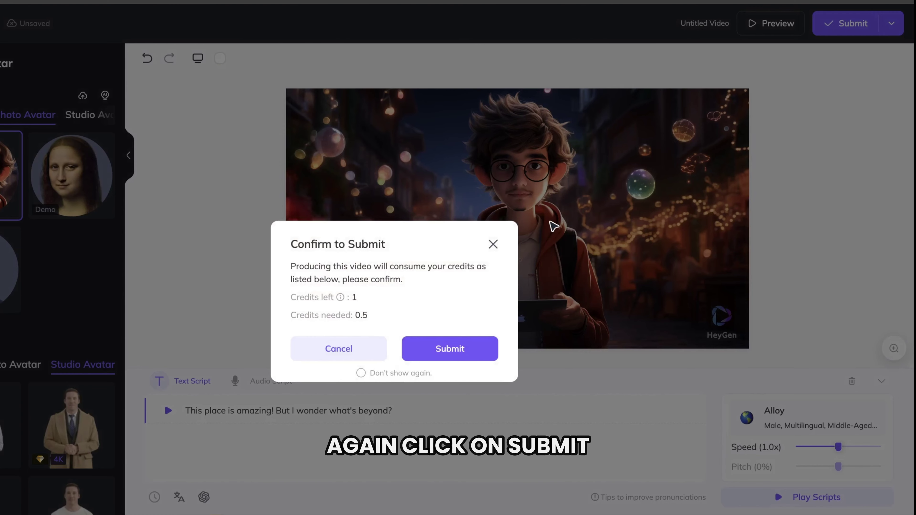
left_click(458, 348)
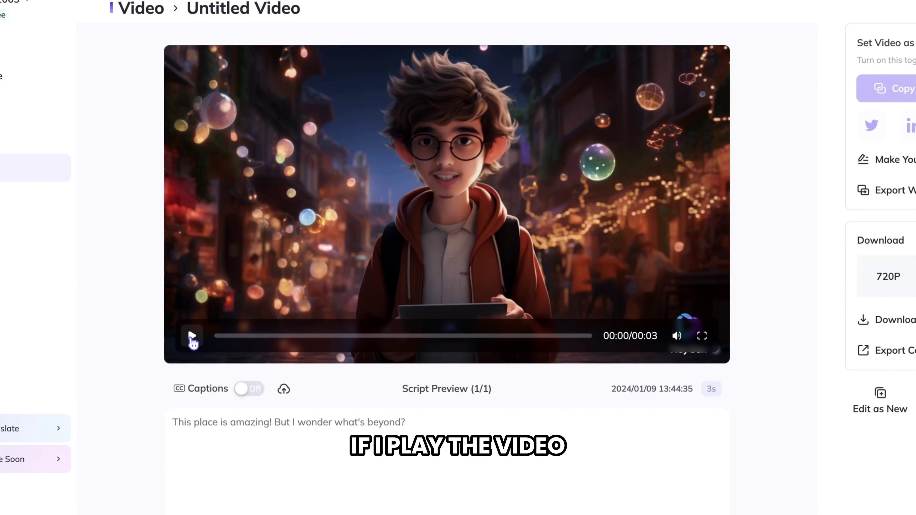
left_click(192, 337)
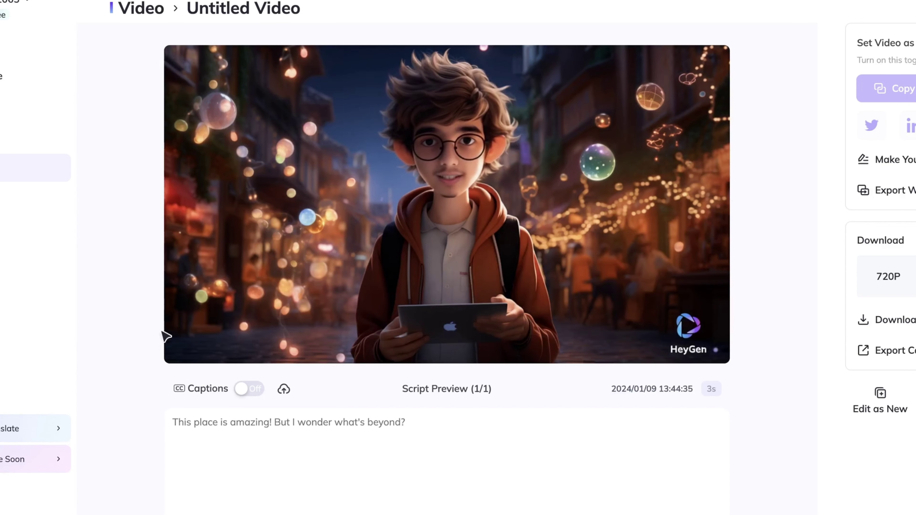
left_click(193, 337)
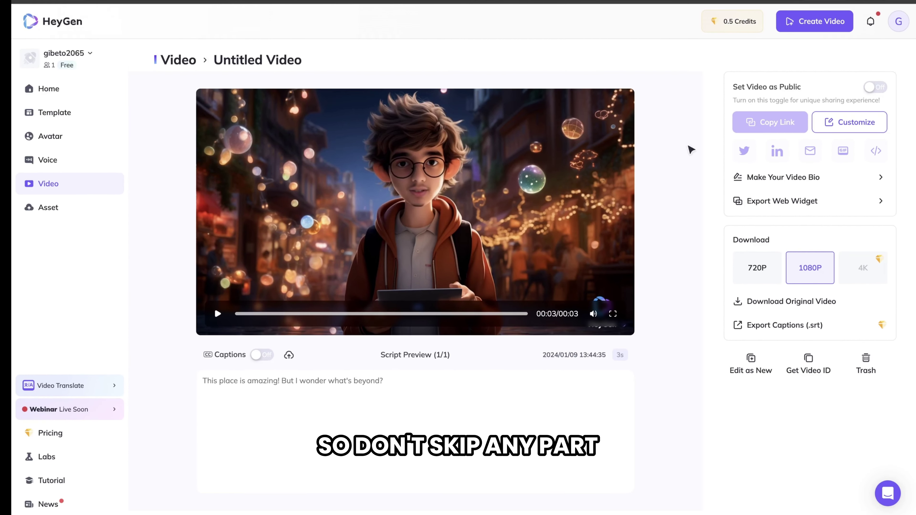
Download the original talking avatar video
left_click(775, 303)
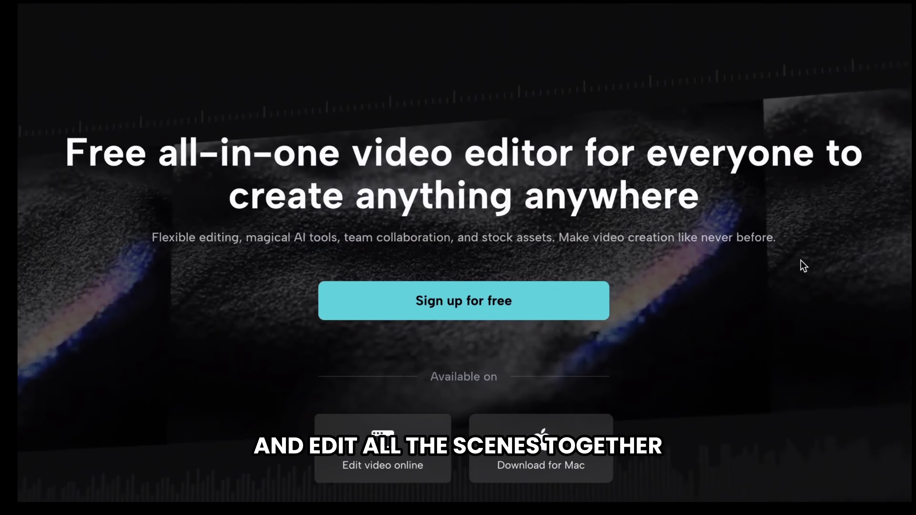
Switch to the CapCut website through the link in the YouTube video description and start the free sign-up
scroll(794, 267, "down", 10)
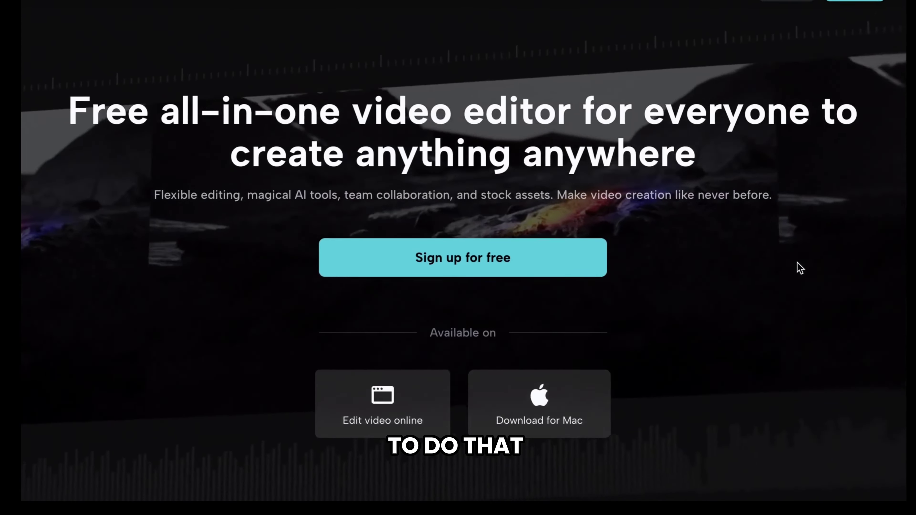
scroll(773, 279, "down", 5)
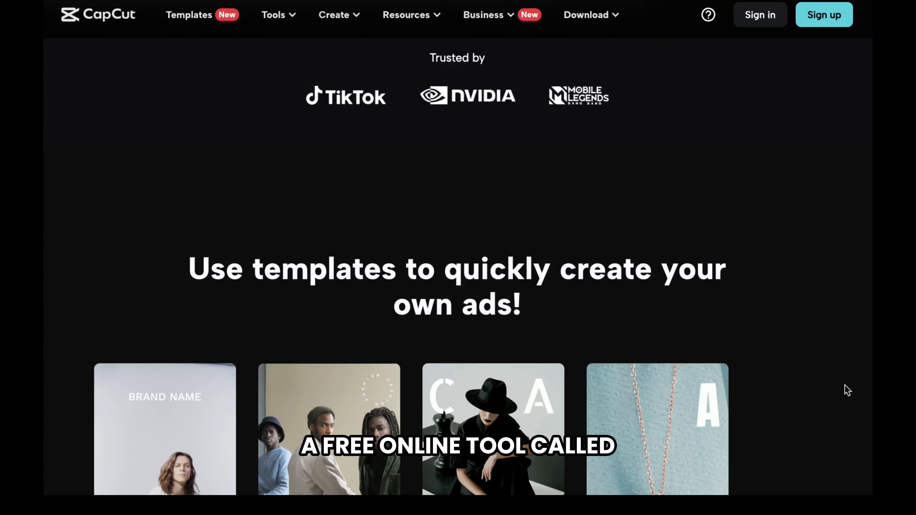
scroll(851, 348, "up", 7)
scroll(853, 350, "up", 5)
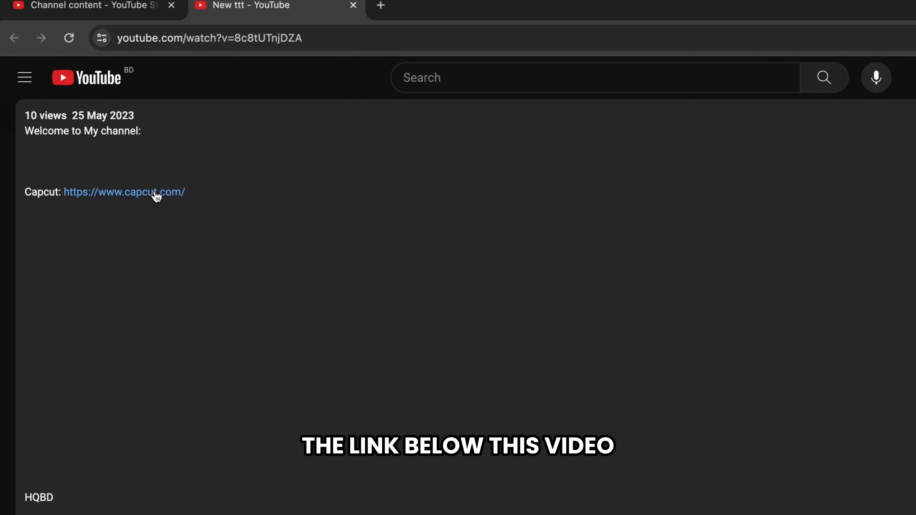
left_click(156, 193)
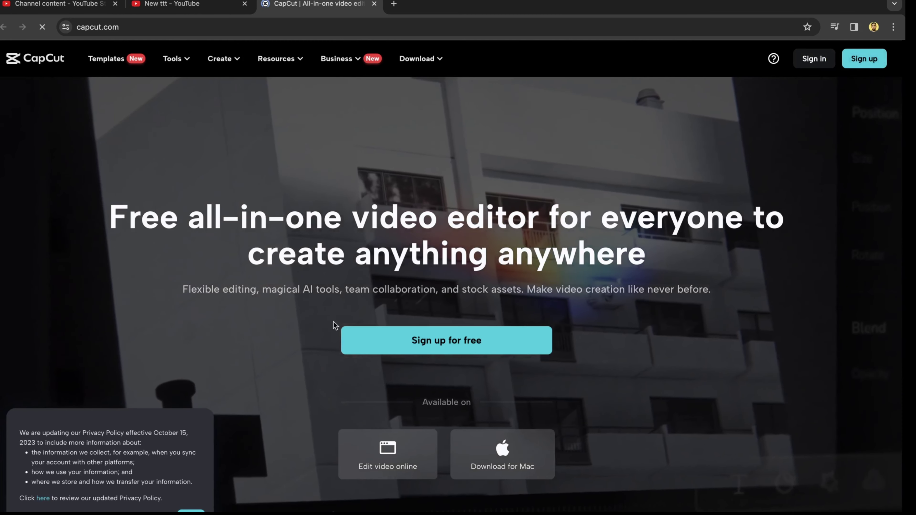
left_click(405, 350)
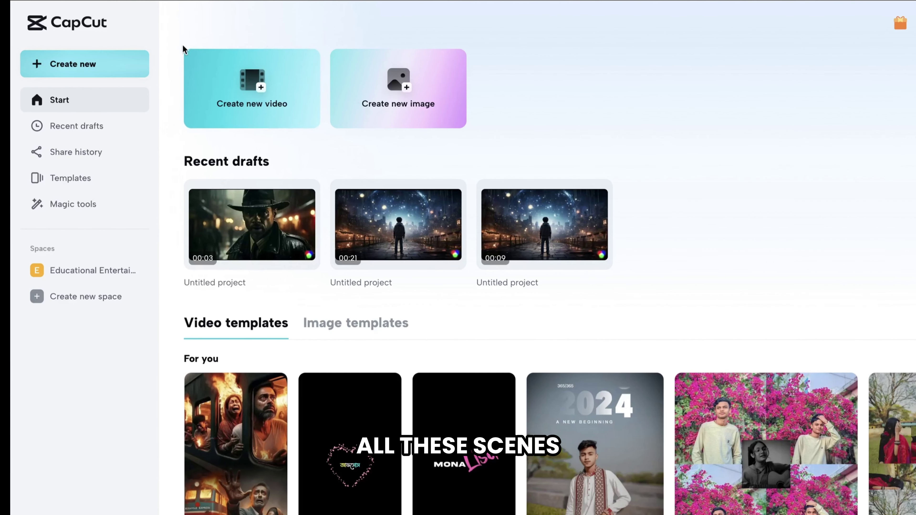
Create a new 16:9 video project and upload all the clips from the "all scenes" folder into its media
left_click(138, 66)
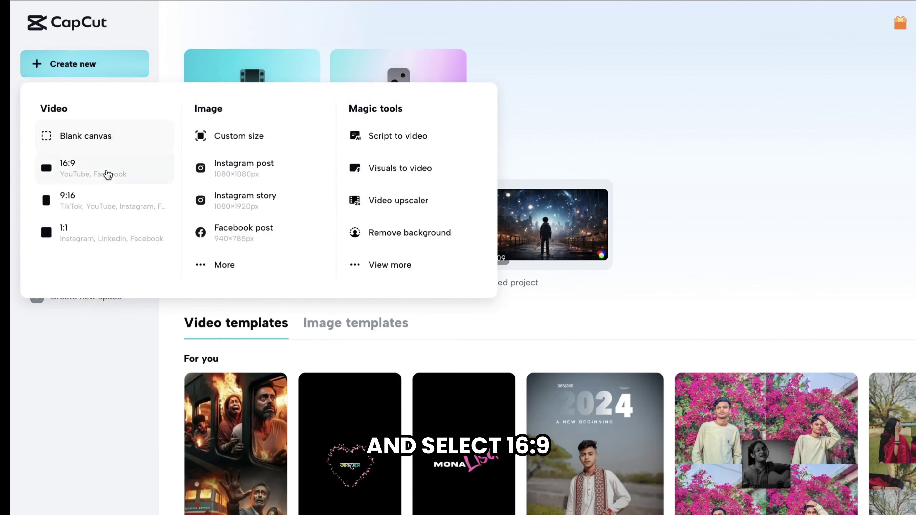
left_click(107, 177)
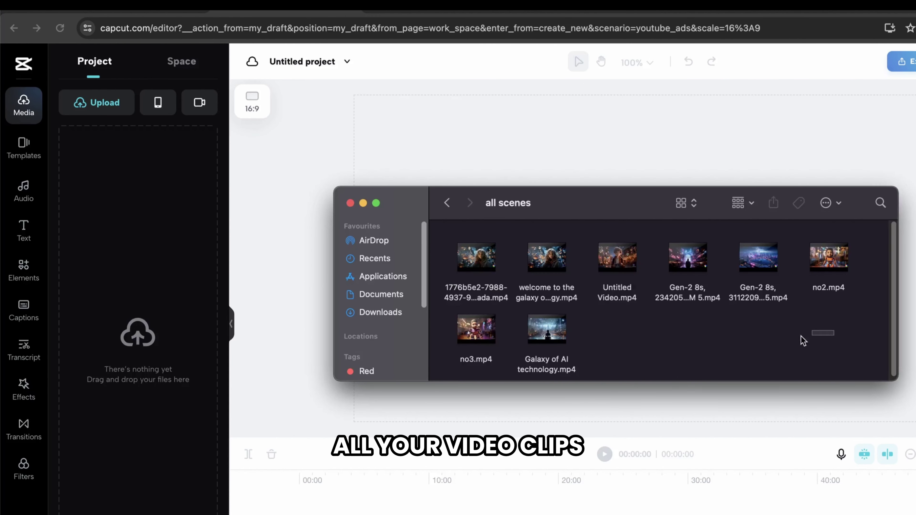
left_click_drag(802, 337, 467, 269)
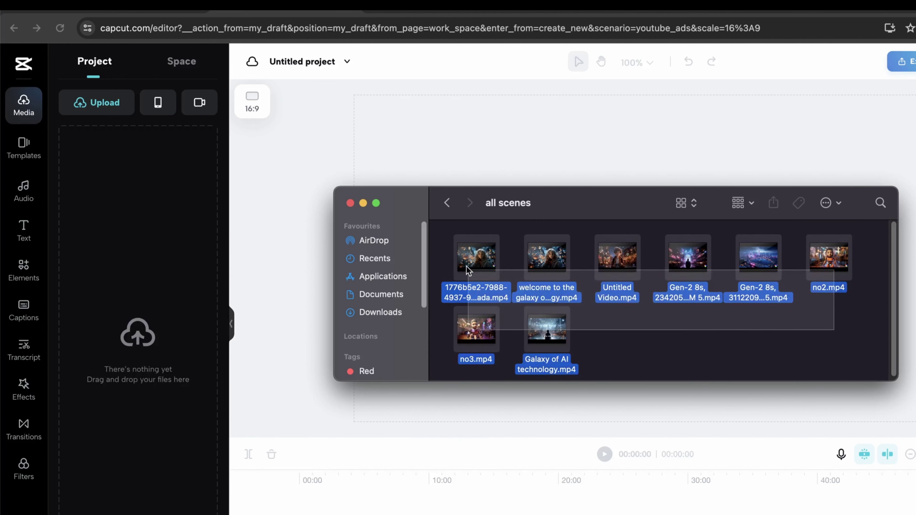
left_click_drag(620, 275, 195, 263)
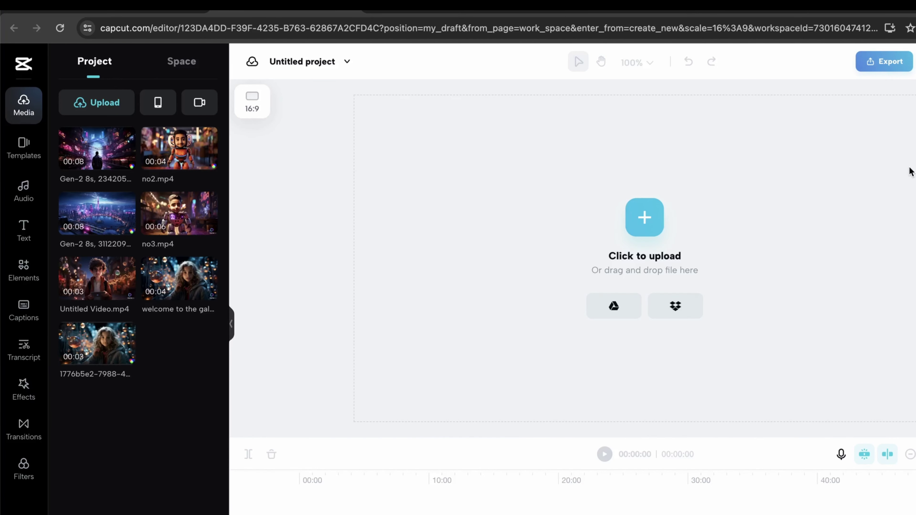
Place the scene clips on the timeline in story order, starting with the night city view and the street scene
left_click_drag(98, 213, 361, 502)
left_click_drag(109, 114, 828, 475)
left_click_drag(97, 228, 634, 472)
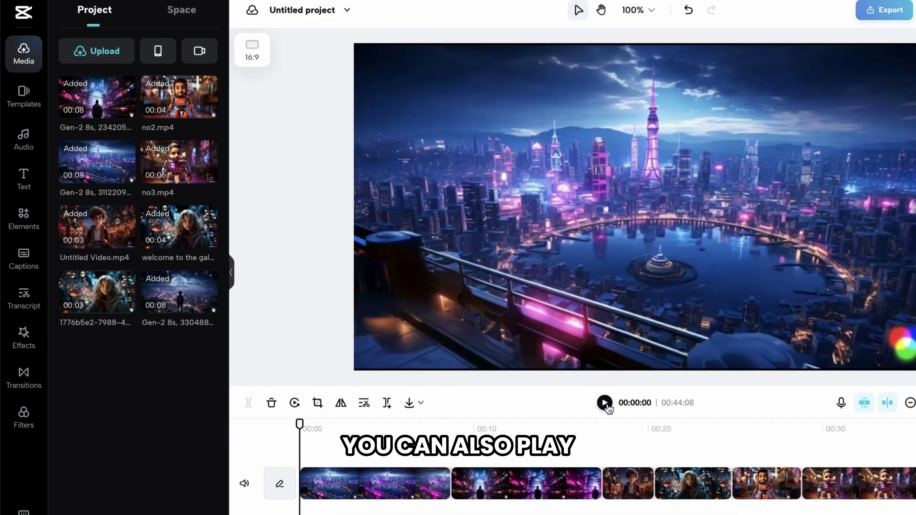
Play the opening of the assembled timeline to preview it, and return to near the start
left_click(605, 403)
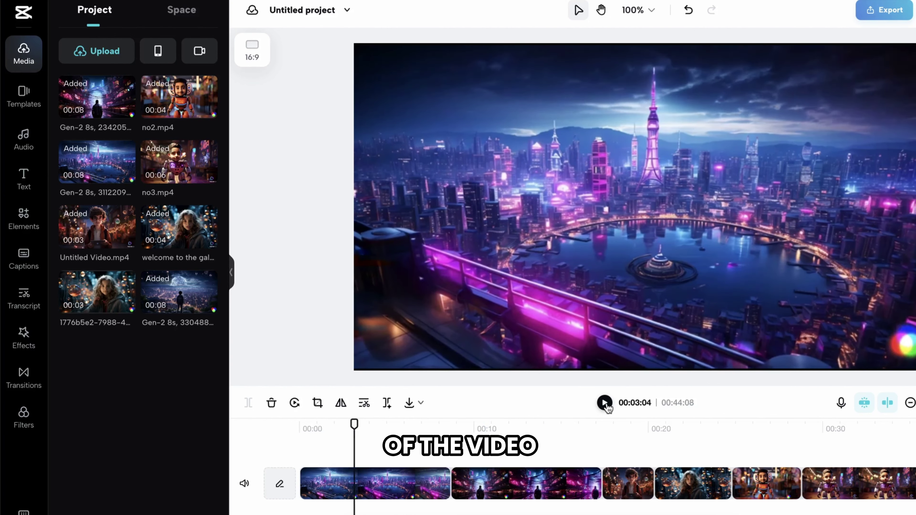
left_click(605, 403)
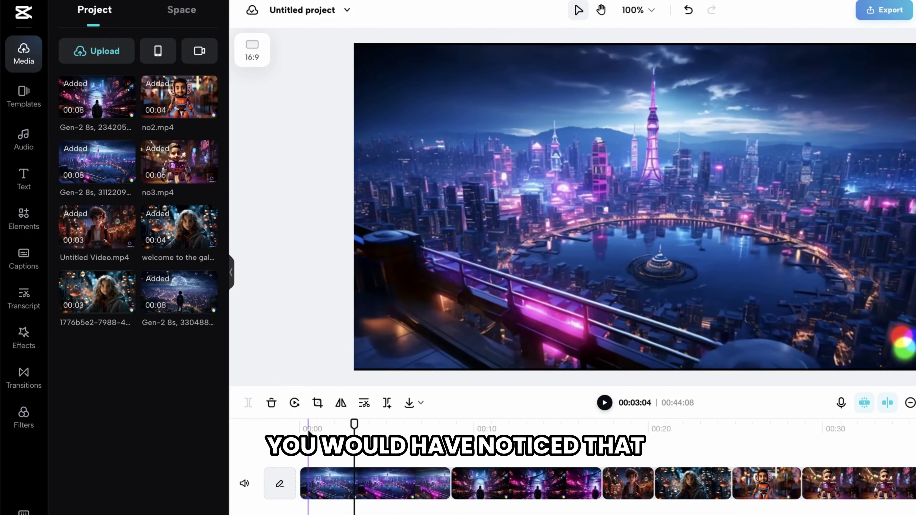
left_click(307, 431)
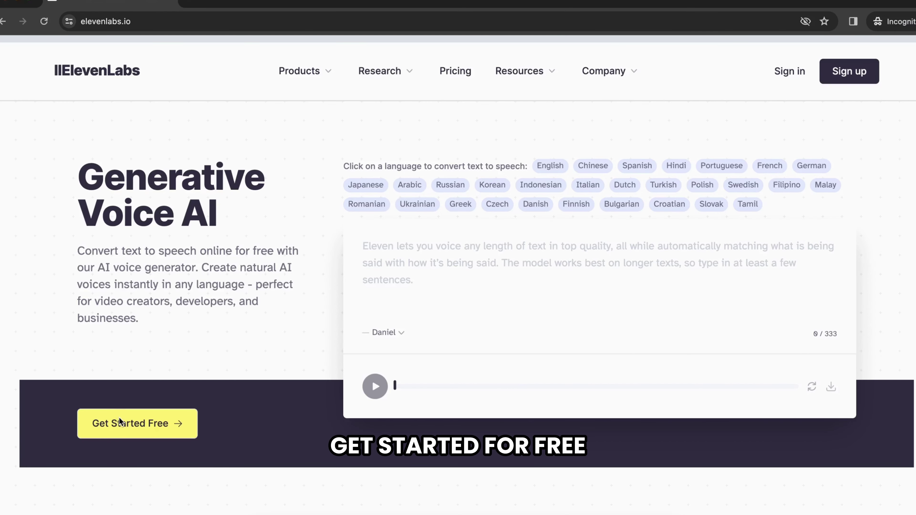
Get started for free in ElevenLabs, preview several premade Text to Speech voices and choose Freya
left_click(120, 422)
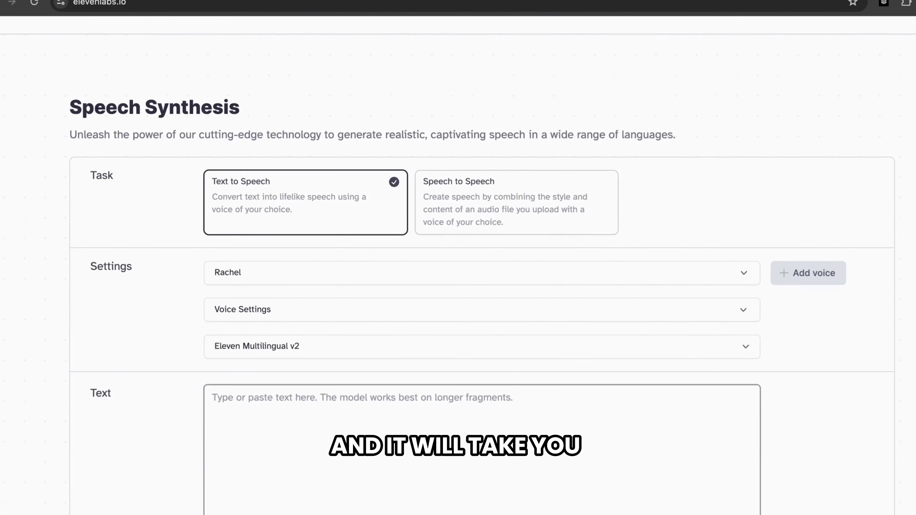
scroll(458, 252, "down", 2)
left_click(540, 213)
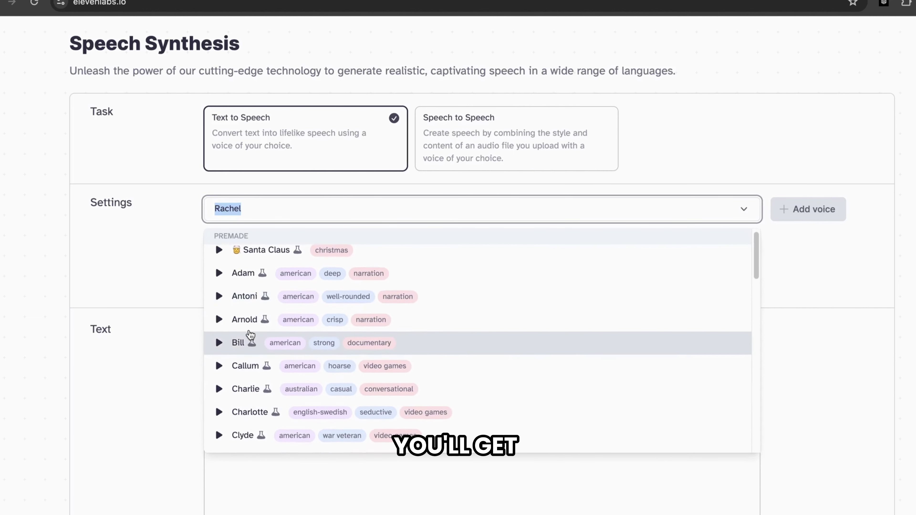
left_click(219, 256)
left_click(219, 279)
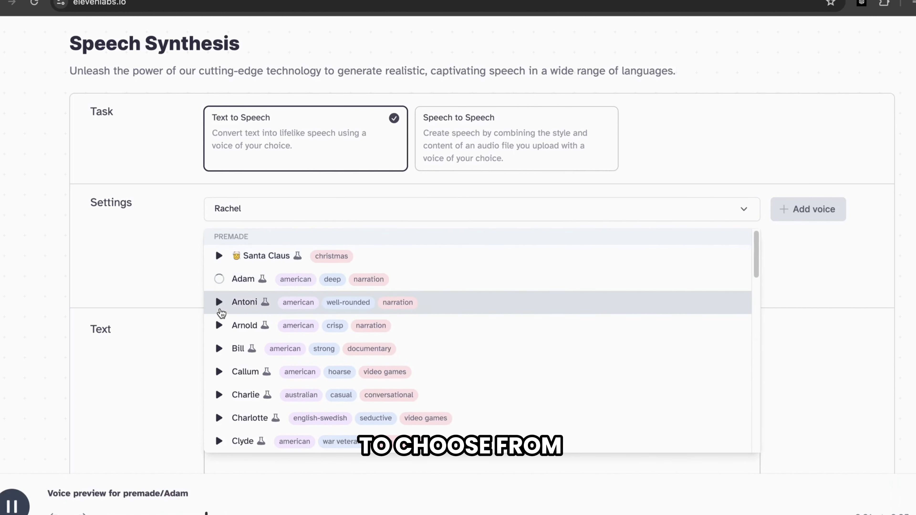
left_click(231, 303)
left_click(219, 341)
left_click(219, 365)
scroll(219, 390, "down", 5)
left_click(219, 388)
scroll(219, 386, "down", 4)
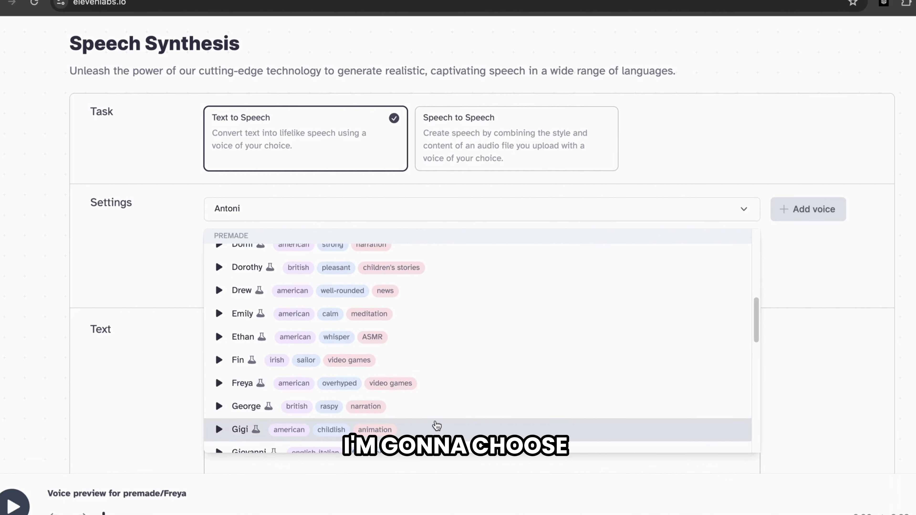
left_click(442, 388)
scroll(200, 287, "down", 3)
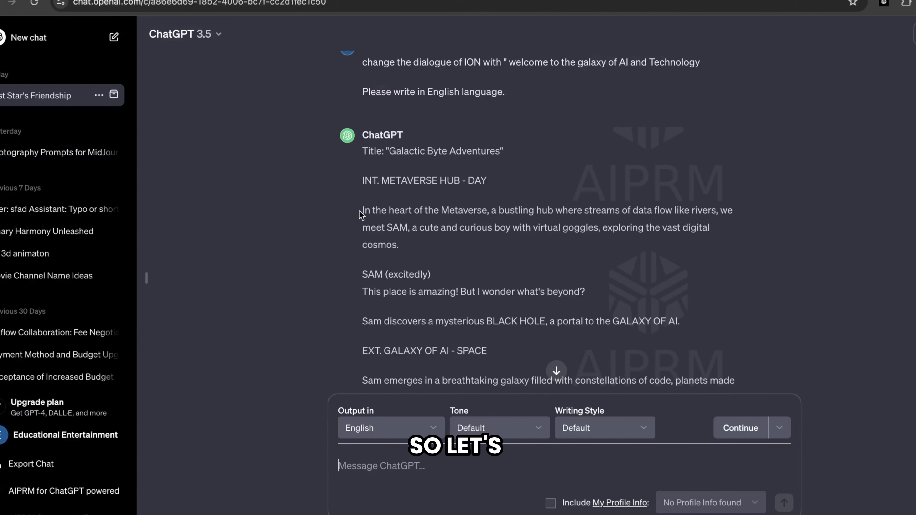
Copy the opening narration about Sam in the Metaverse from ChatGPT into the ElevenLabs text and generate the speech
left_click_drag(362, 210, 551, 246)
key("ctrl+c")
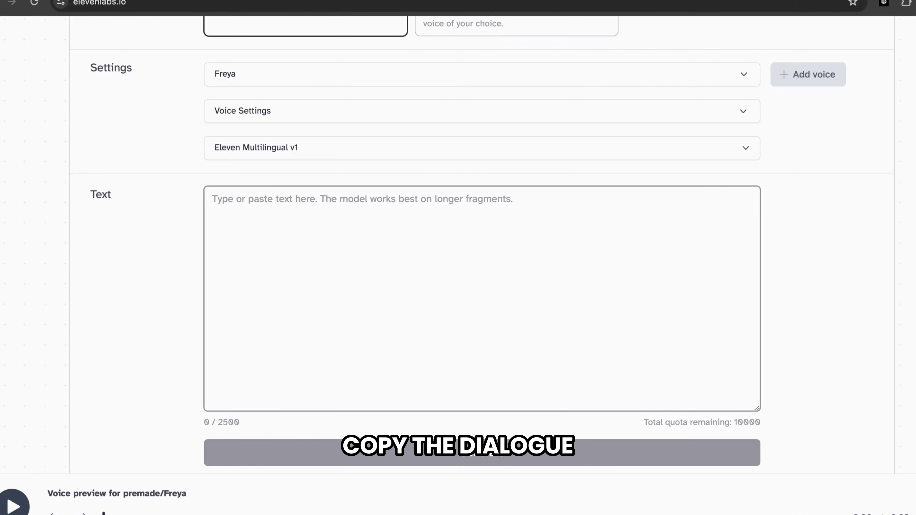
right_click(272, 266)
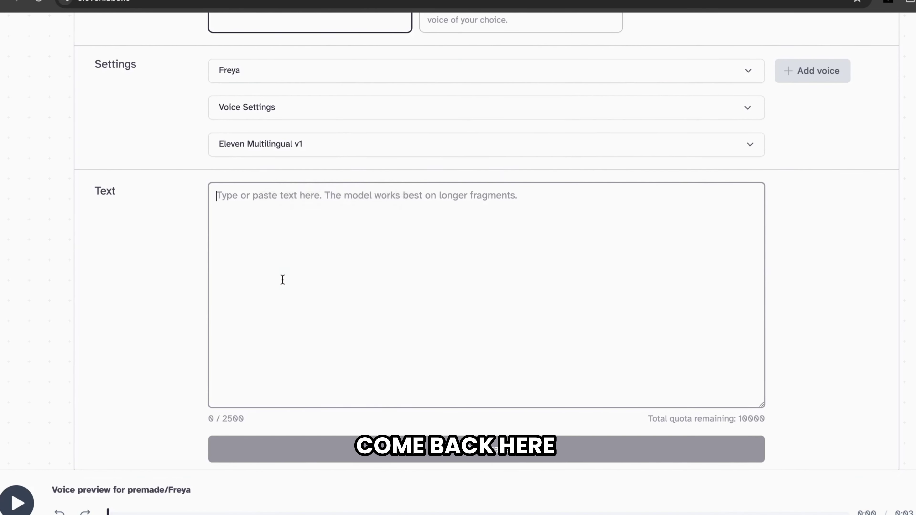
key("ctrl+v")
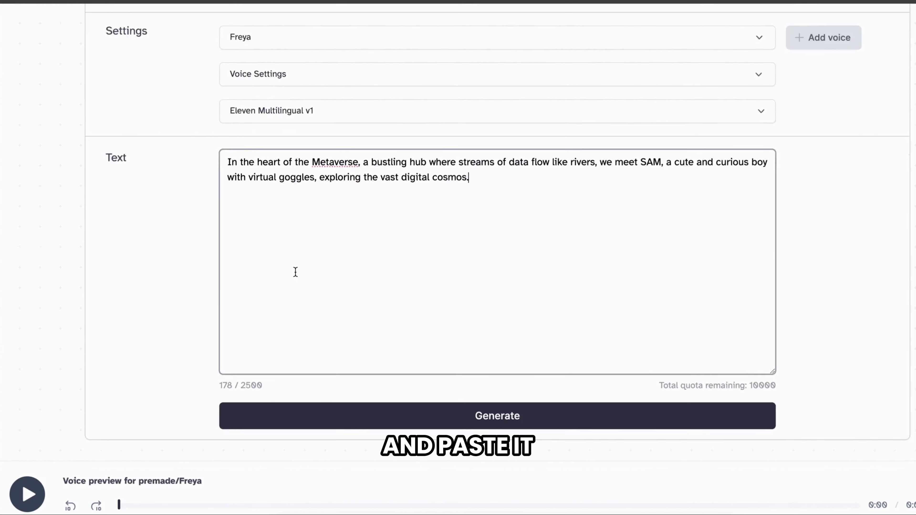
left_click(329, 360)
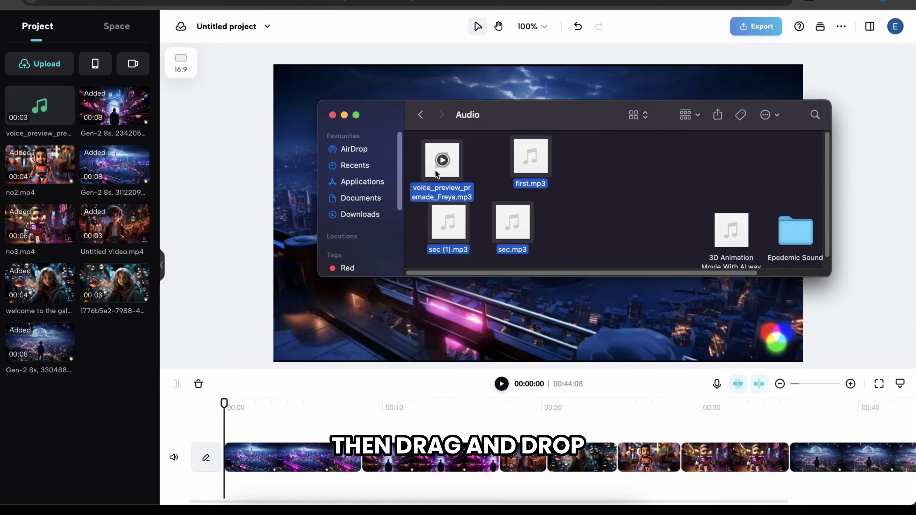
In CapCut, upload the four voice MP3s from the Audio folder, line them up under the video clips and play the result
left_click_drag(437, 173, 30, 240)
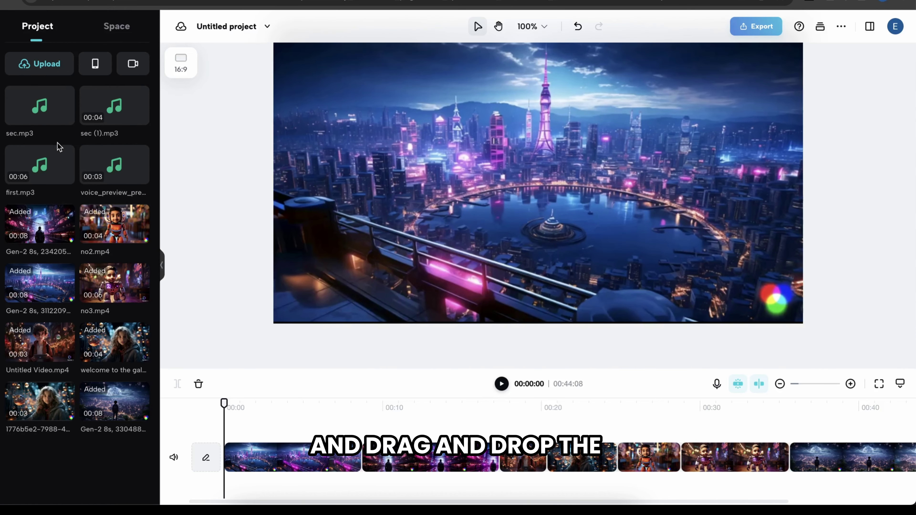
left_click_drag(59, 148, 224, 486)
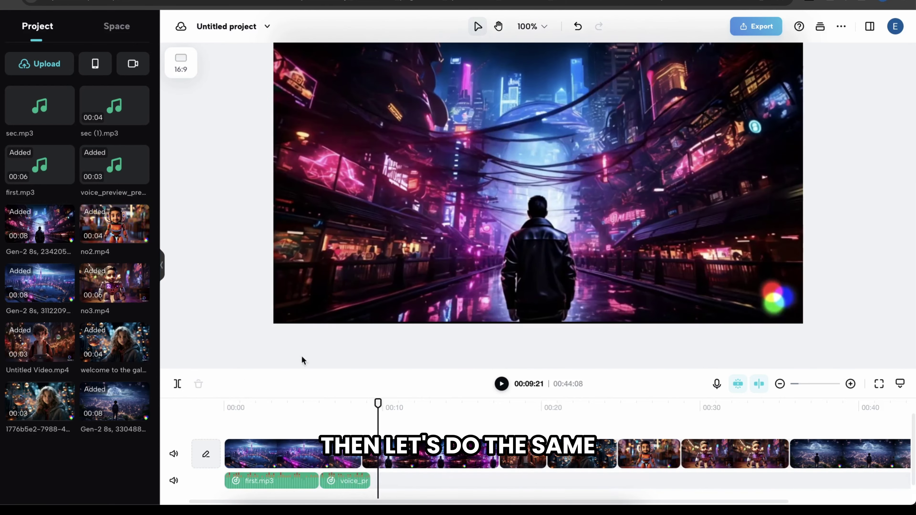
left_click_drag(39, 105, 467, 471)
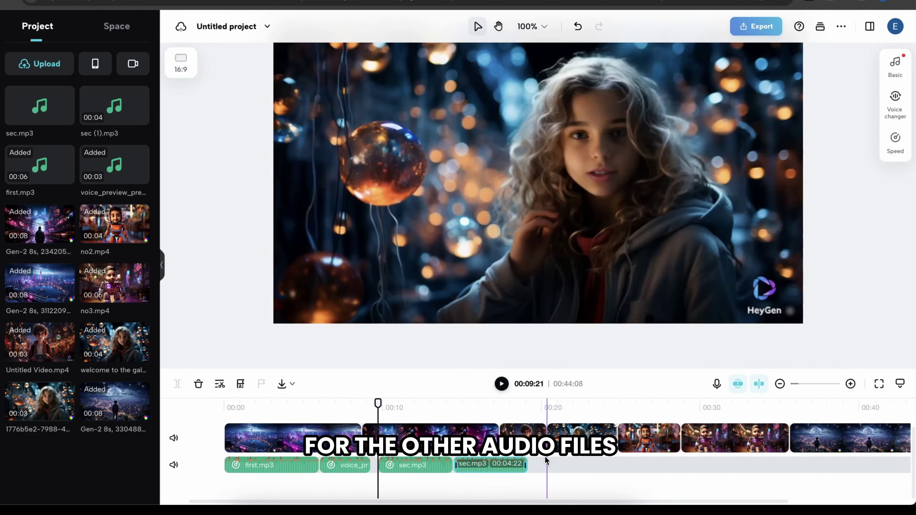
left_click_drag(546, 467, 565, 468)
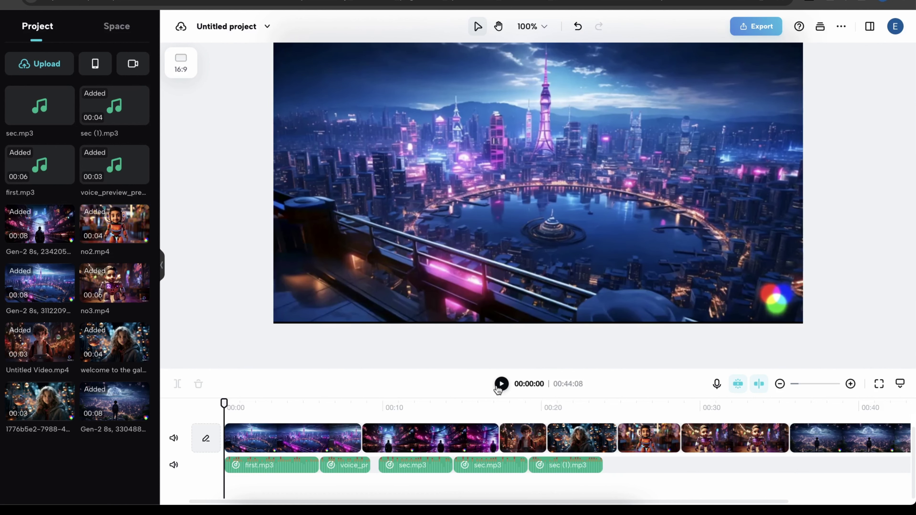
left_click(498, 388)
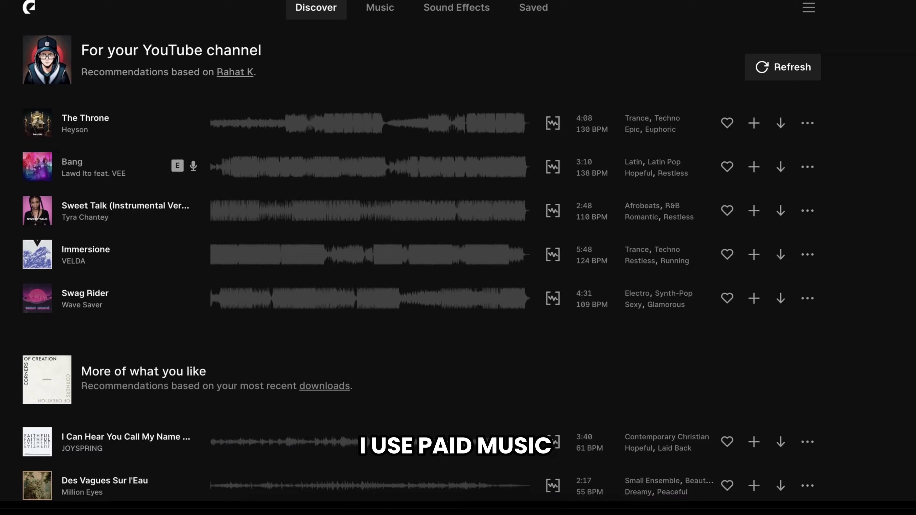
Look over the recommended paid music, and switch to YouTube Studio's Audio library for free tracks
scroll(458, 253, "down", 5)
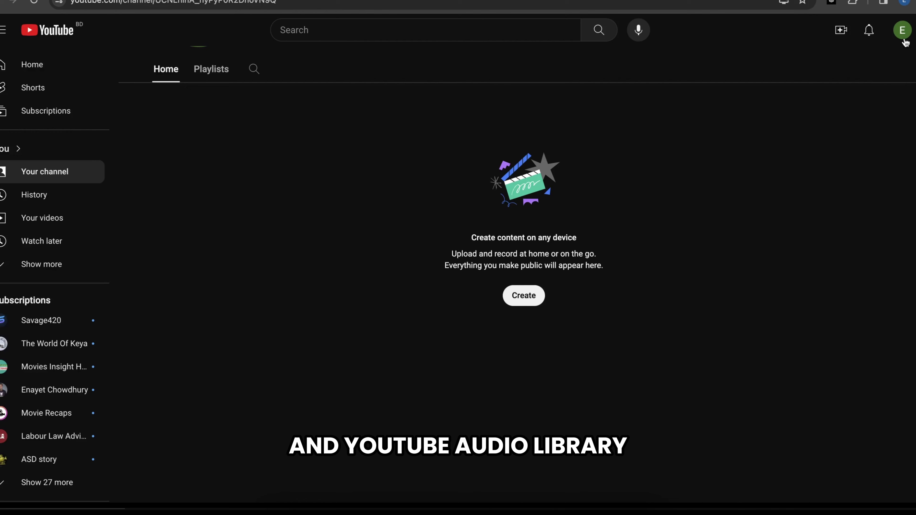
left_click(903, 31)
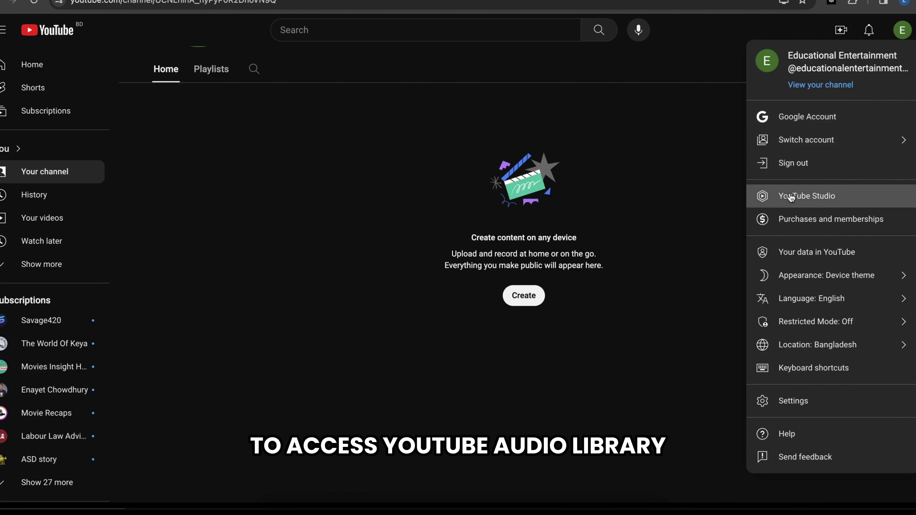
left_click(801, 196)
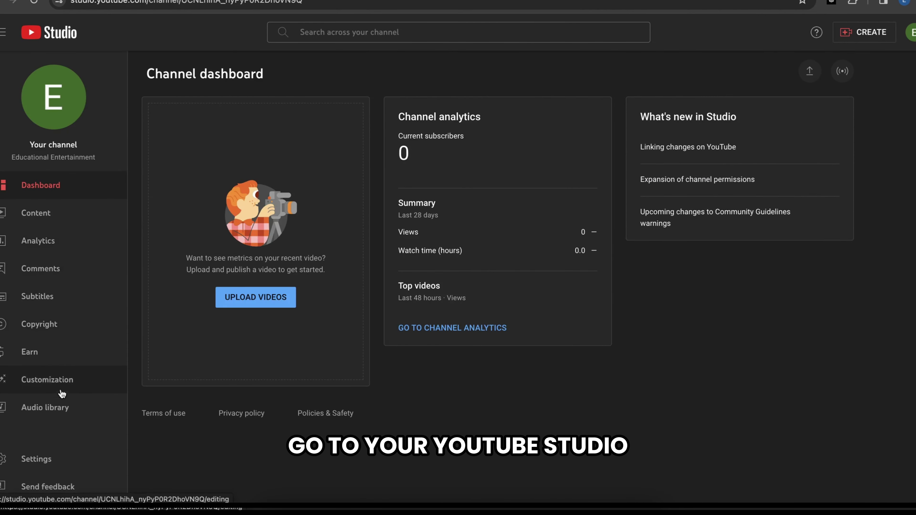
left_click(66, 407)
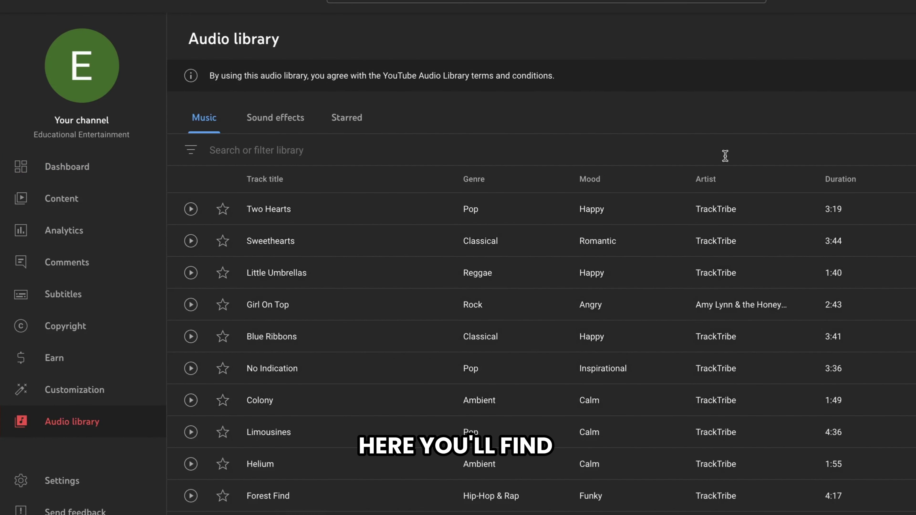
Browse the free music tracks and filter the Audio library by the Cinematic genre
scroll(334, 340, "down", 10)
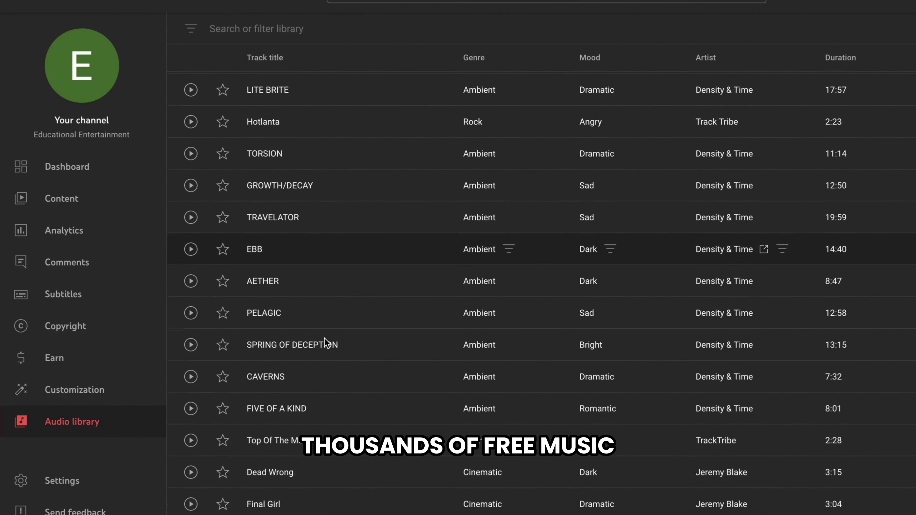
scroll(331, 332, "up", 10)
left_click(193, 154)
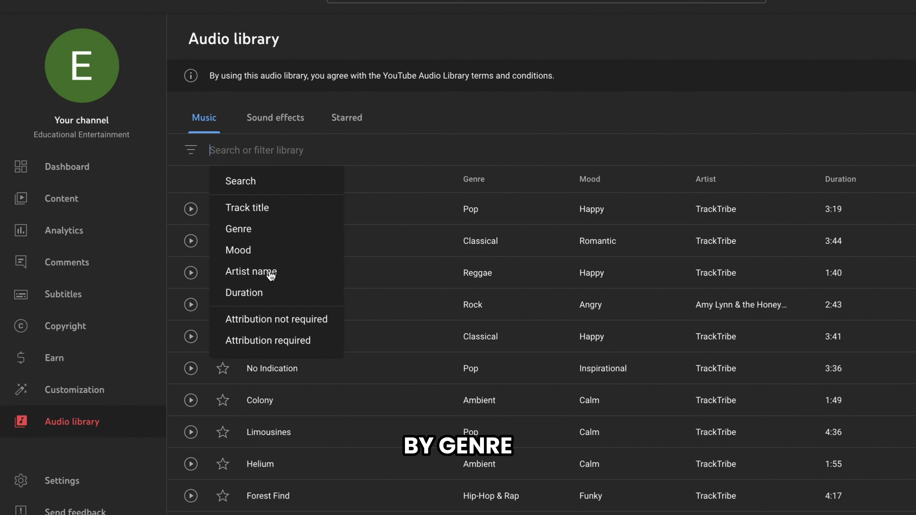
left_click(240, 230)
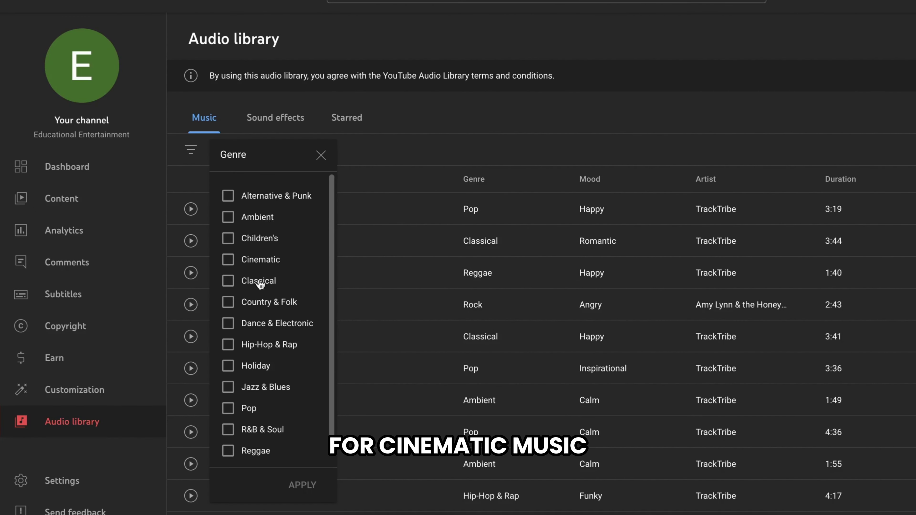
left_click(303, 485)
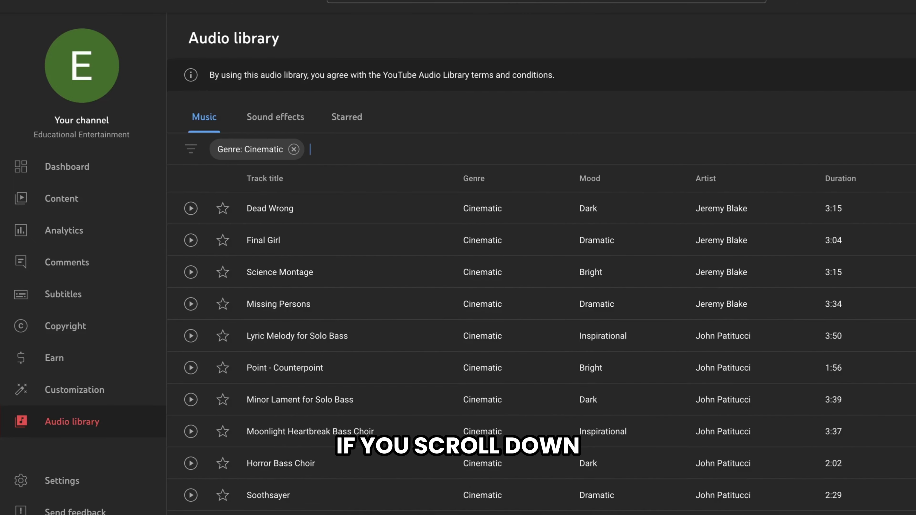
Look through the filtered cinematic tracks and preview Dead Wrong
scroll(505, 289, "down", 5)
scroll(541, 288, "down", 5)
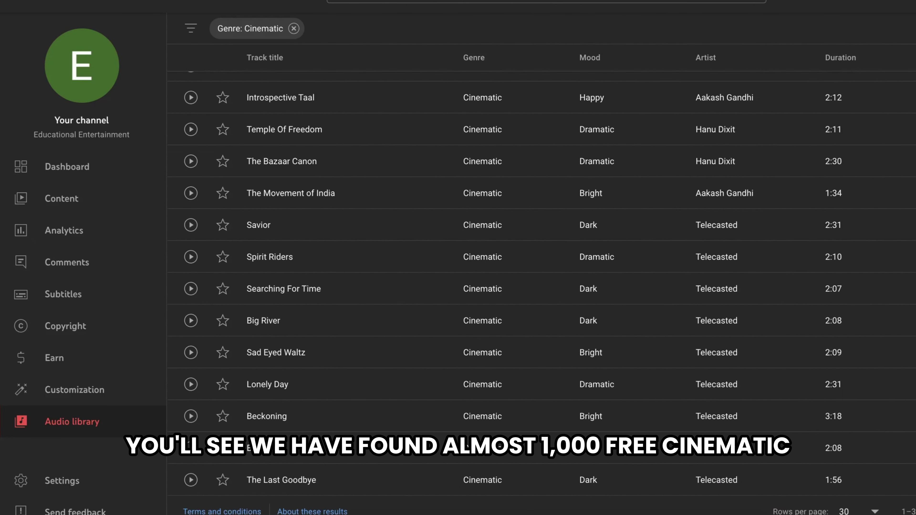
scroll(542, 289, "up", 10)
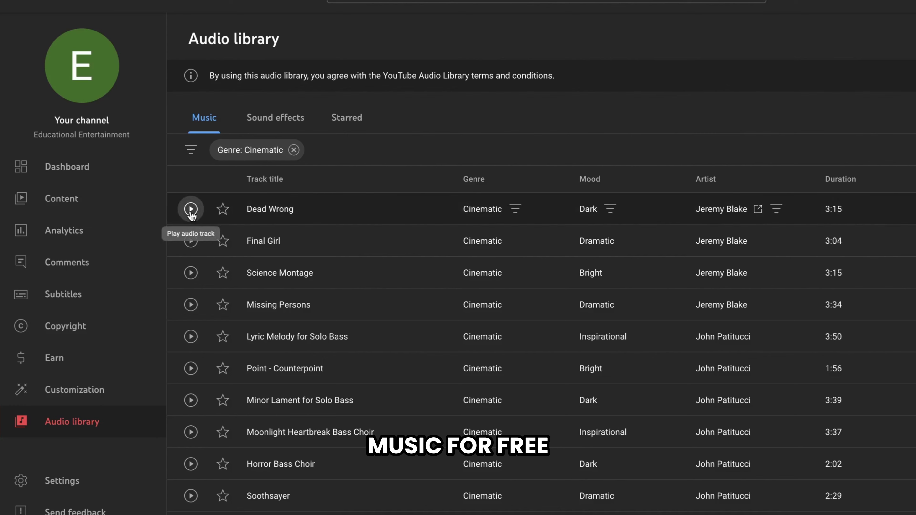
left_click(191, 209)
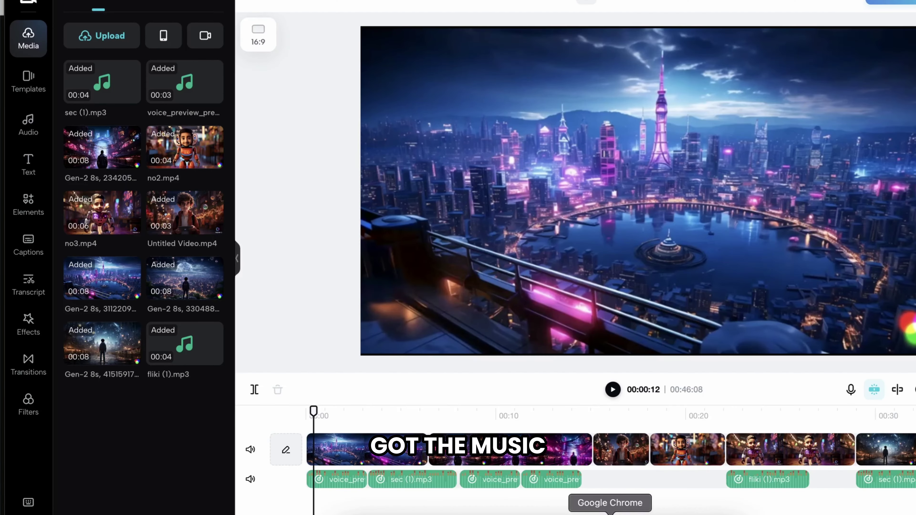
In CapCut, upload the ES_The Stories We Used To Read MP3 from Downloads and place it on a new track beneath the voice clips
left_click(361, 512)
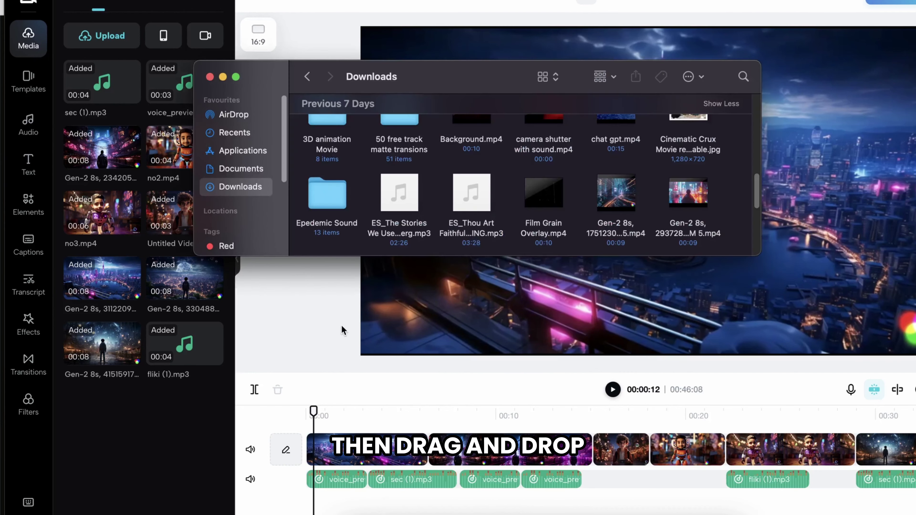
left_click_drag(390, 207, 162, 221)
left_click_drag(102, 83, 321, 507)
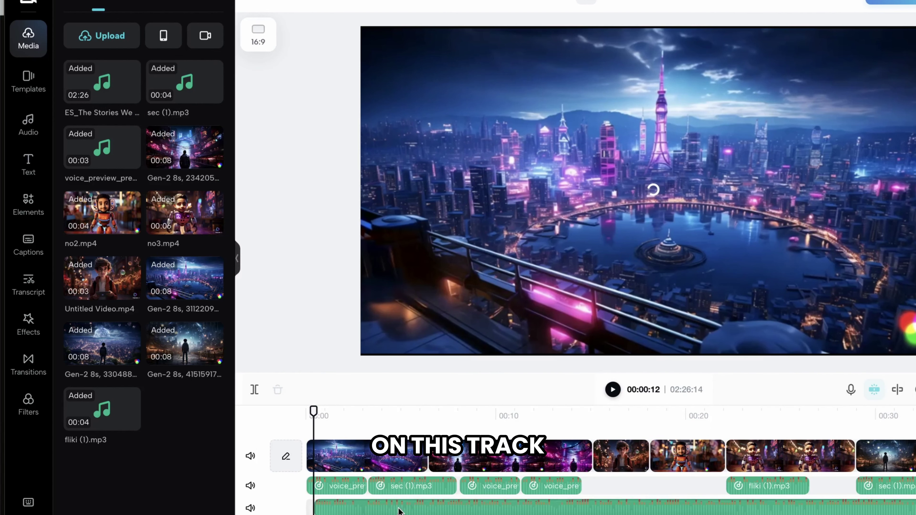
Split the background music at the end of the video, delete the excess part and reduce the remaining music's volume
scroll(614, 469, "down", 3)
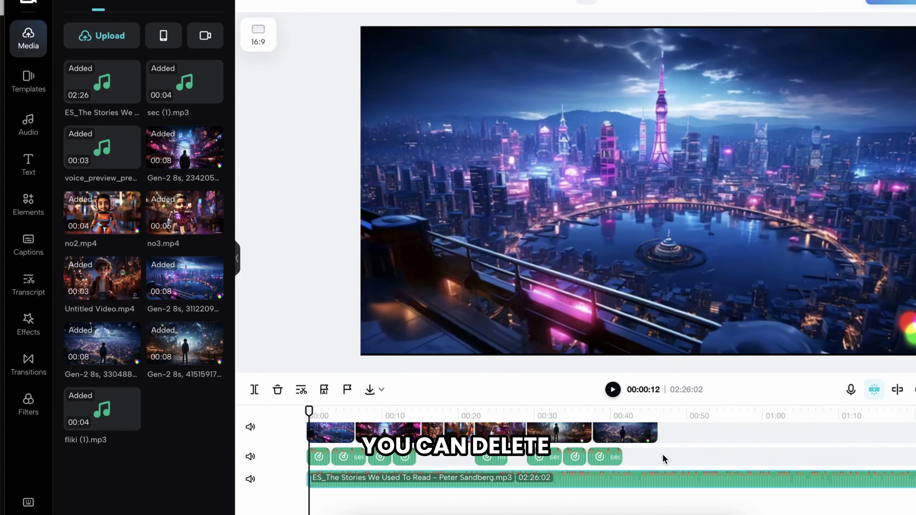
left_click(659, 480)
right_click(661, 478)
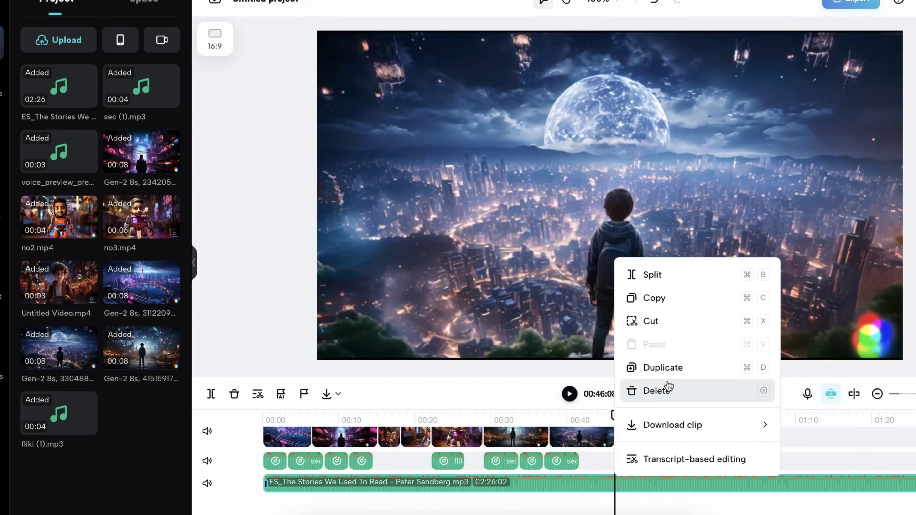
left_click(668, 387)
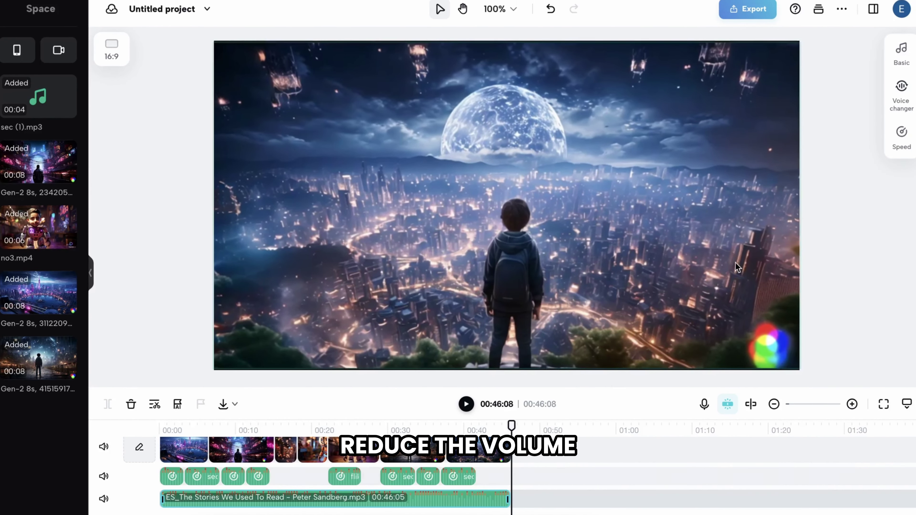
left_click(901, 48)
left_click_drag(771, 110, 764, 111)
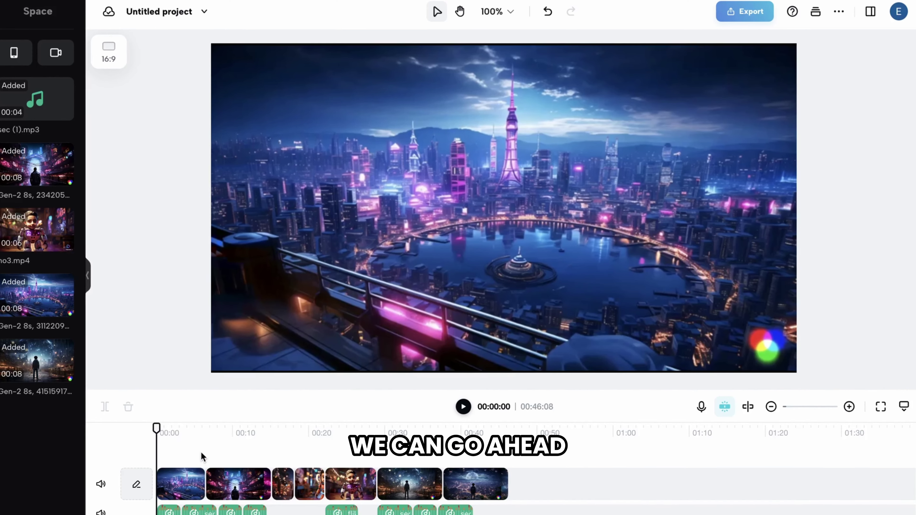
Open the export settings for downloading the film and set the resolution to 4k
left_click(738, 21)
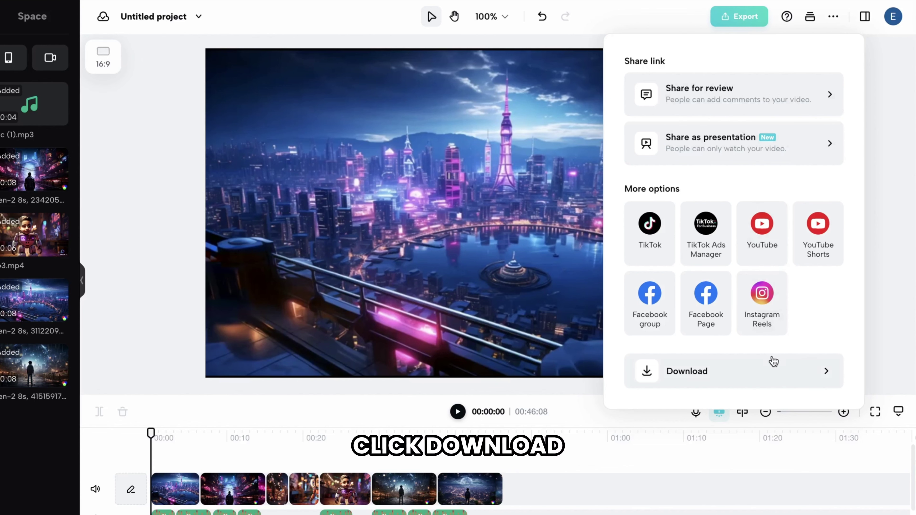
left_click(771, 365)
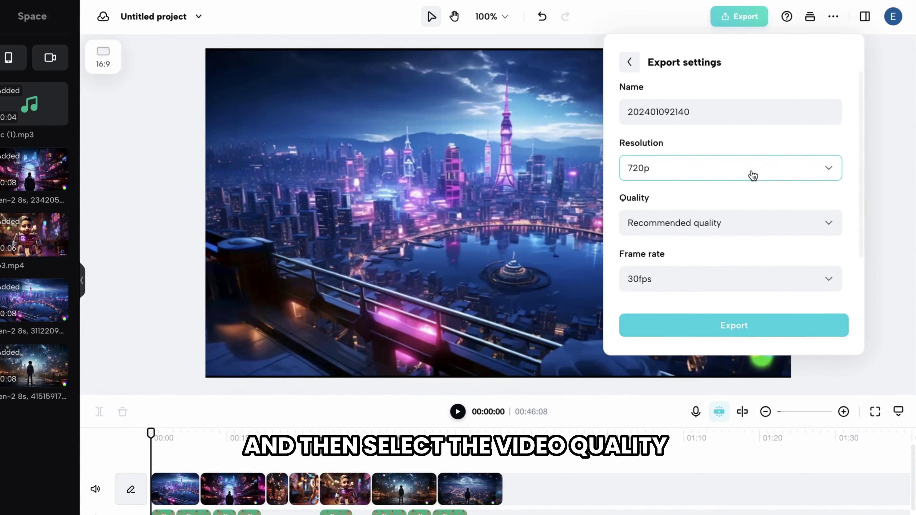
scroll(731, 289, "down", 2)
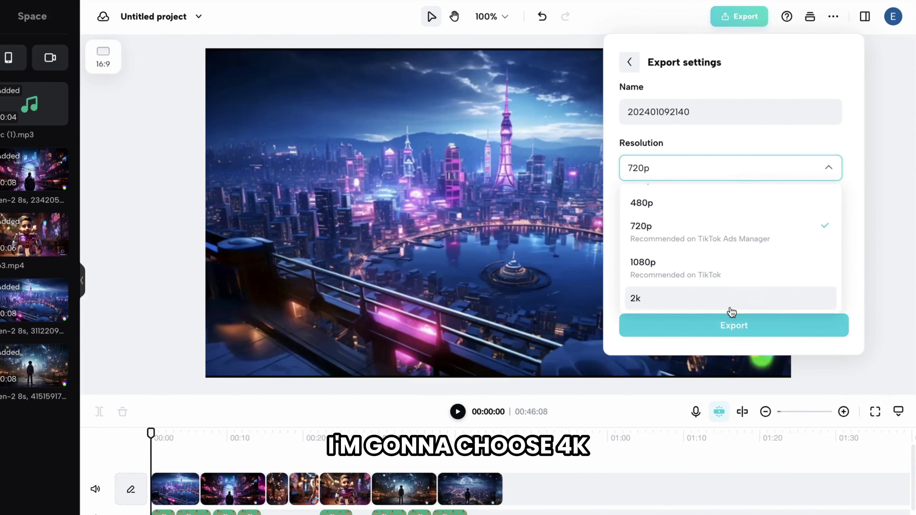
left_click(681, 297)
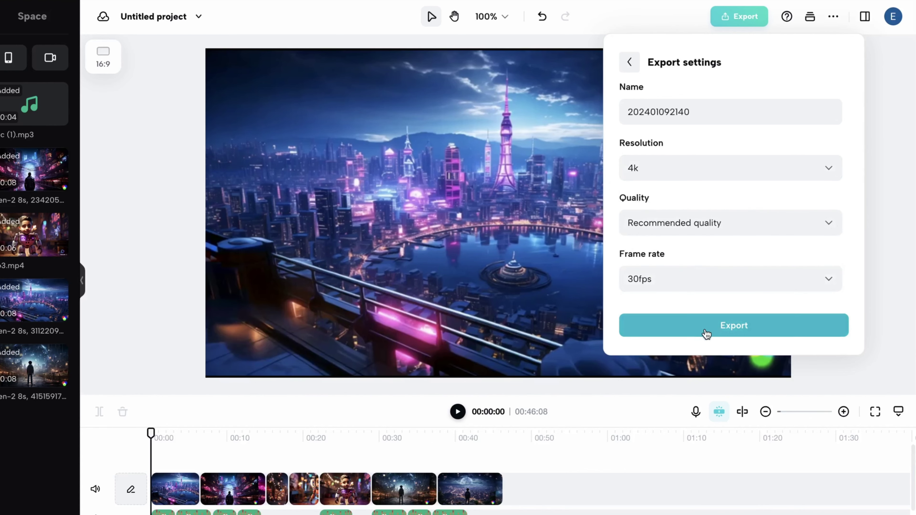